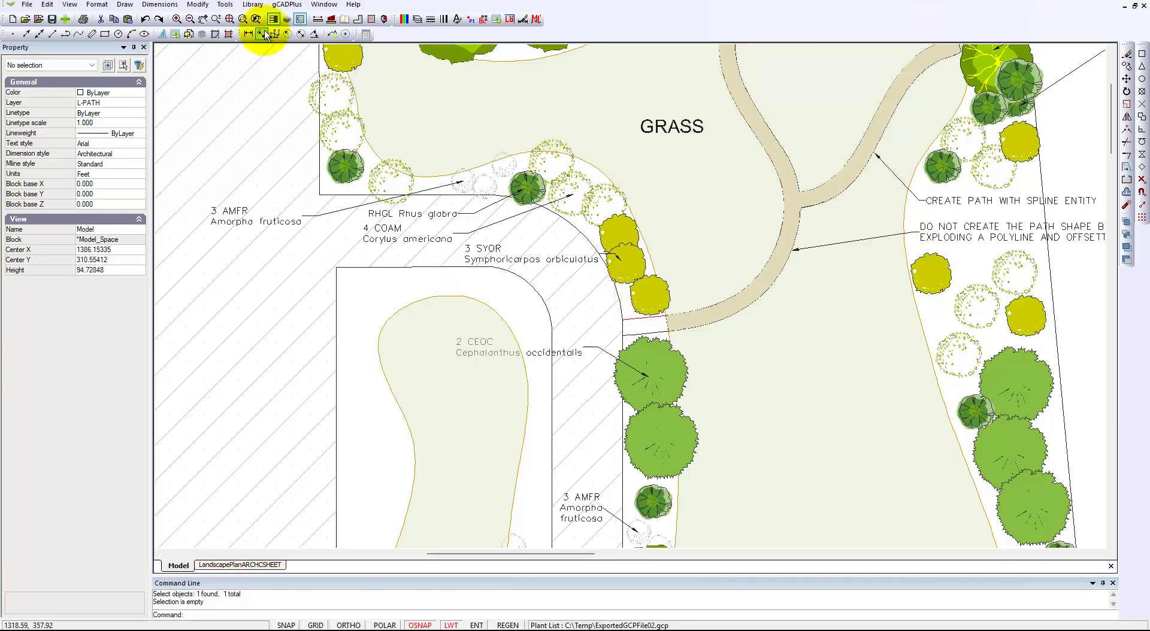
left_click(283, 7)
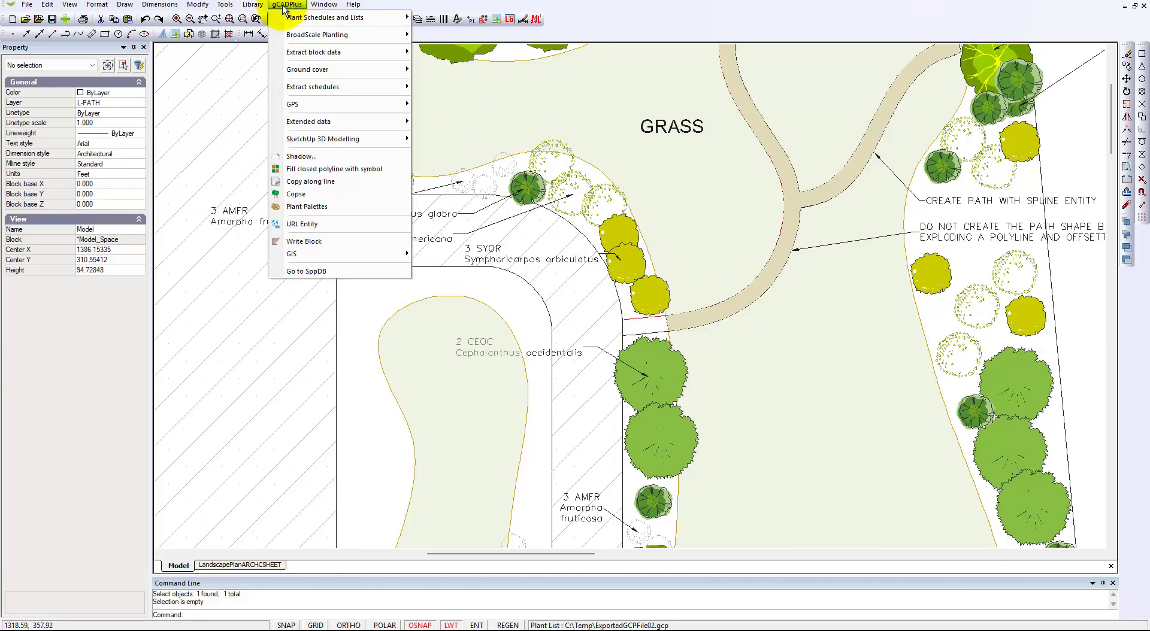
mouse_move(372, 22)
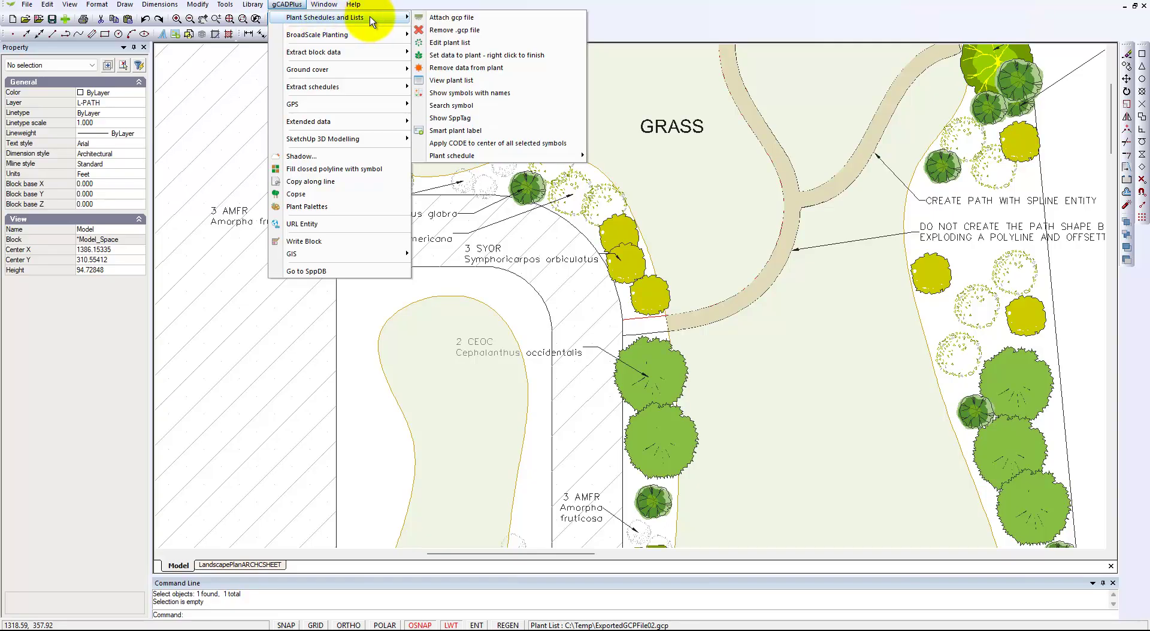
left_click(473, 131)
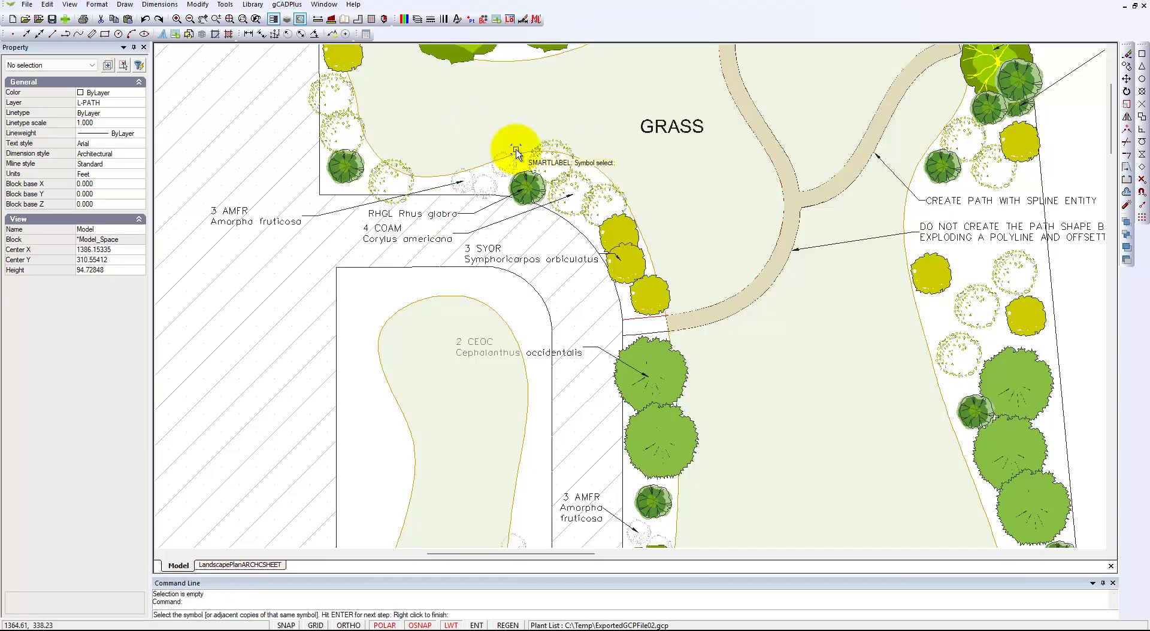
right_click(547, 137)
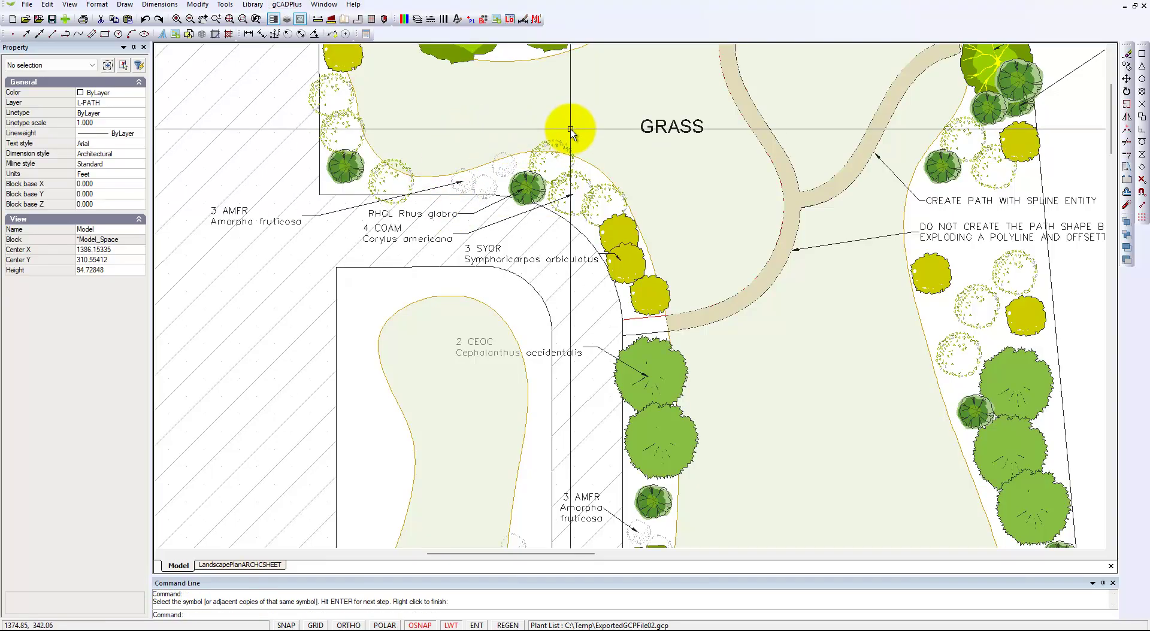
right_click(571, 131)
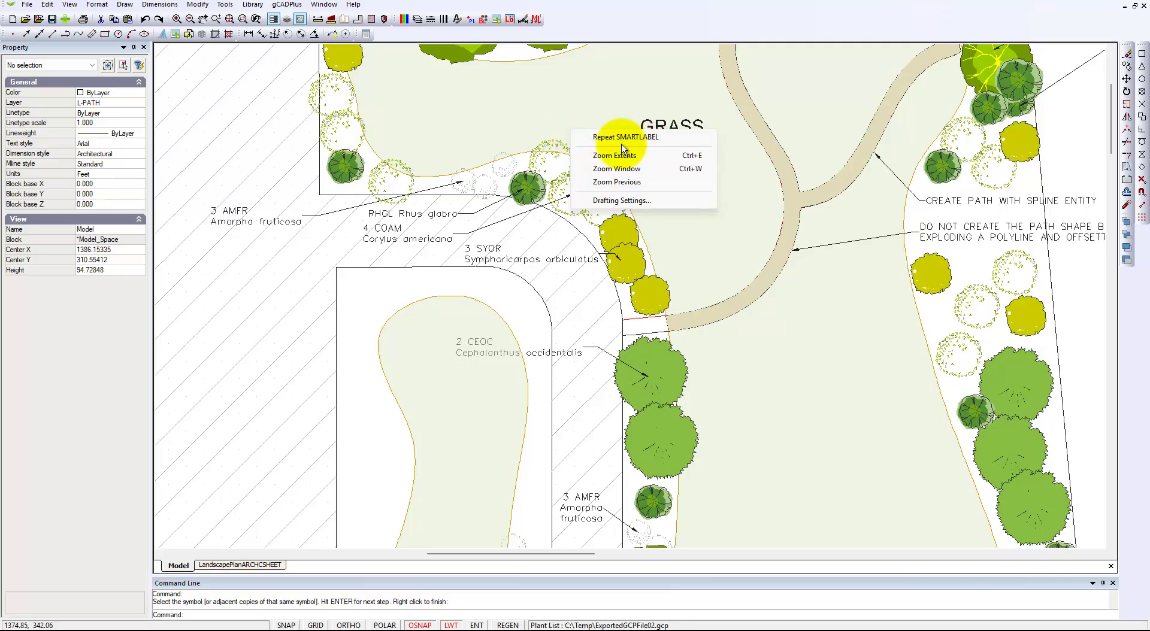
key("Escape")
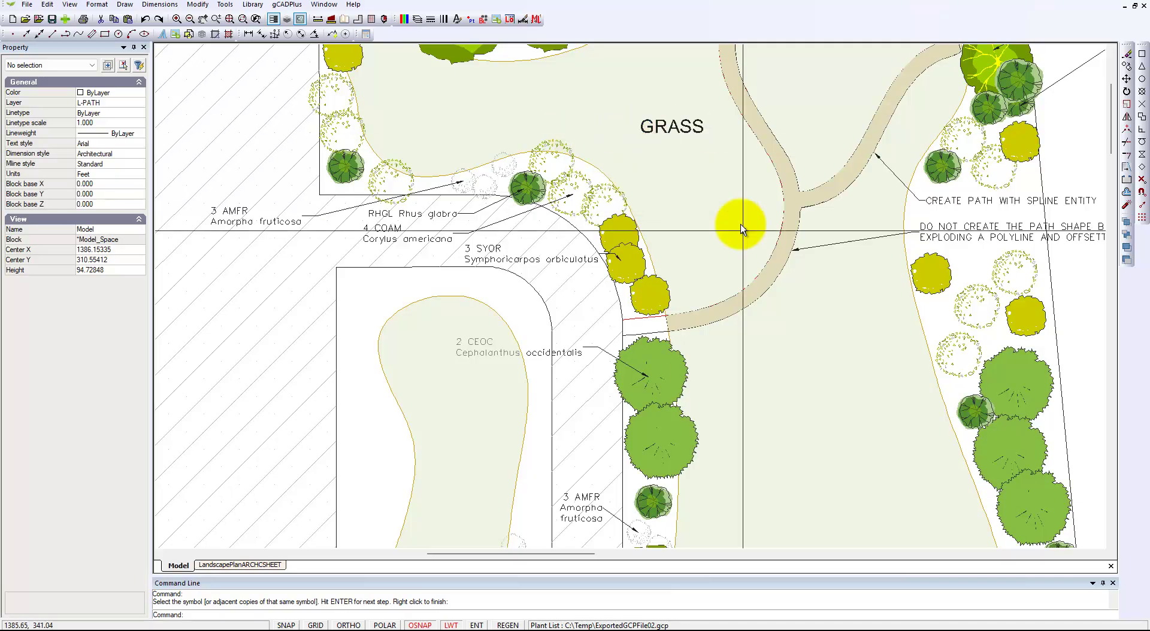
- Inspect the plant data of the unlabelled dark green shrub symbol just above the three Amorpha fruticosa plants
mouse_move(611, 522)
middle_mouse_down()
mouse_move(610, 366)
mouse_move(590, 270)
middle_mouse_up()
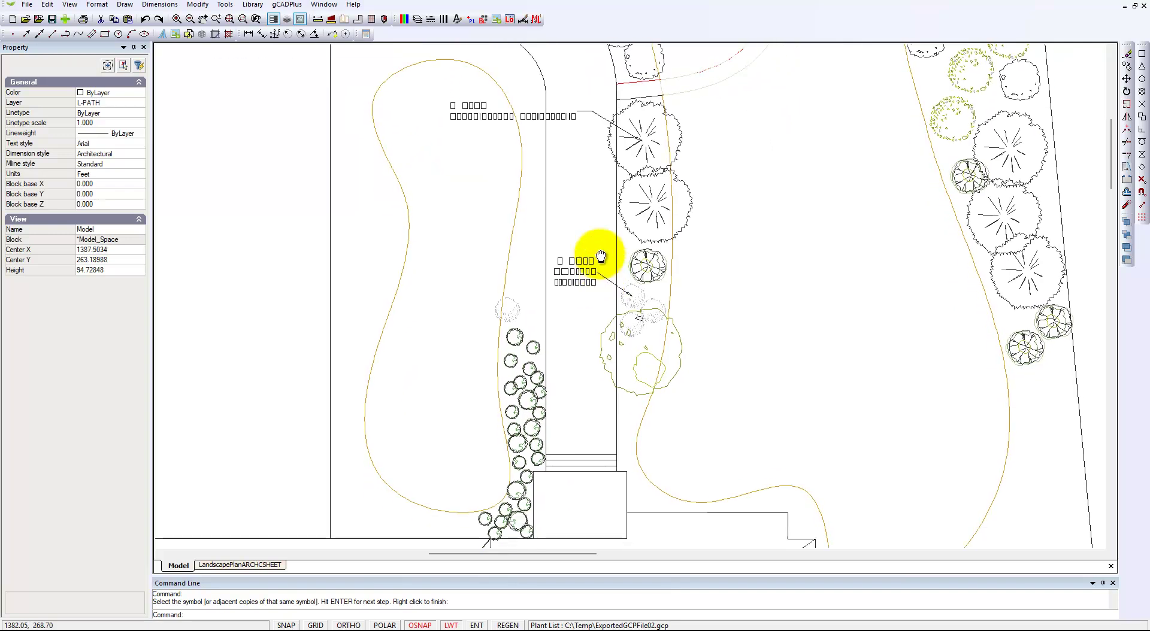
scroll(585, 257, "up", 3)
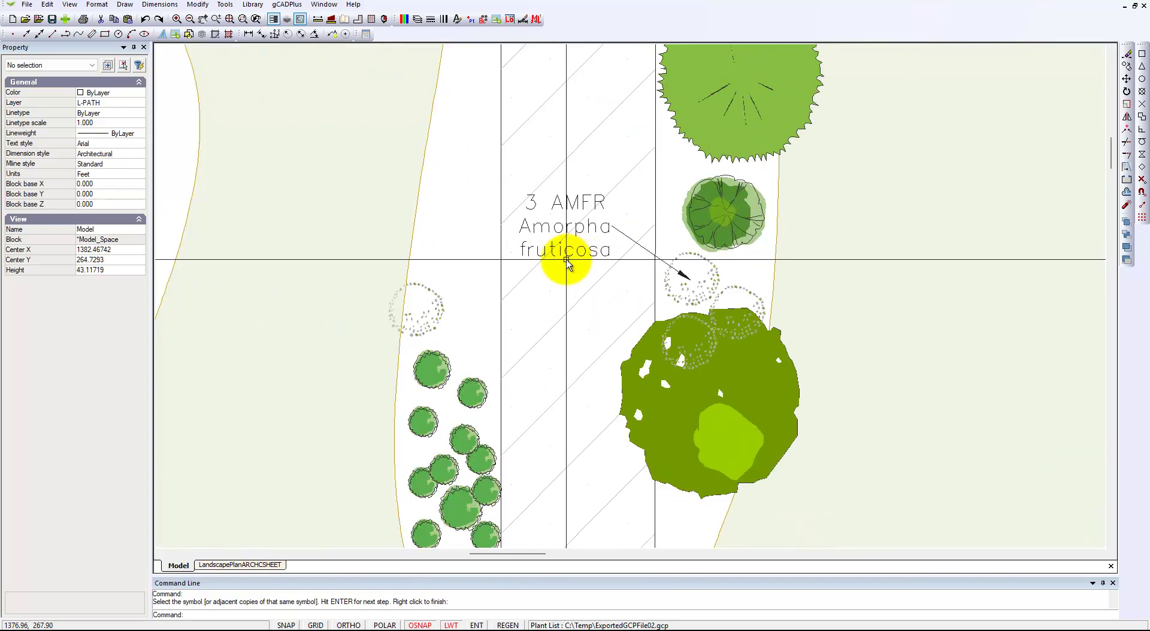
left_click(727, 223)
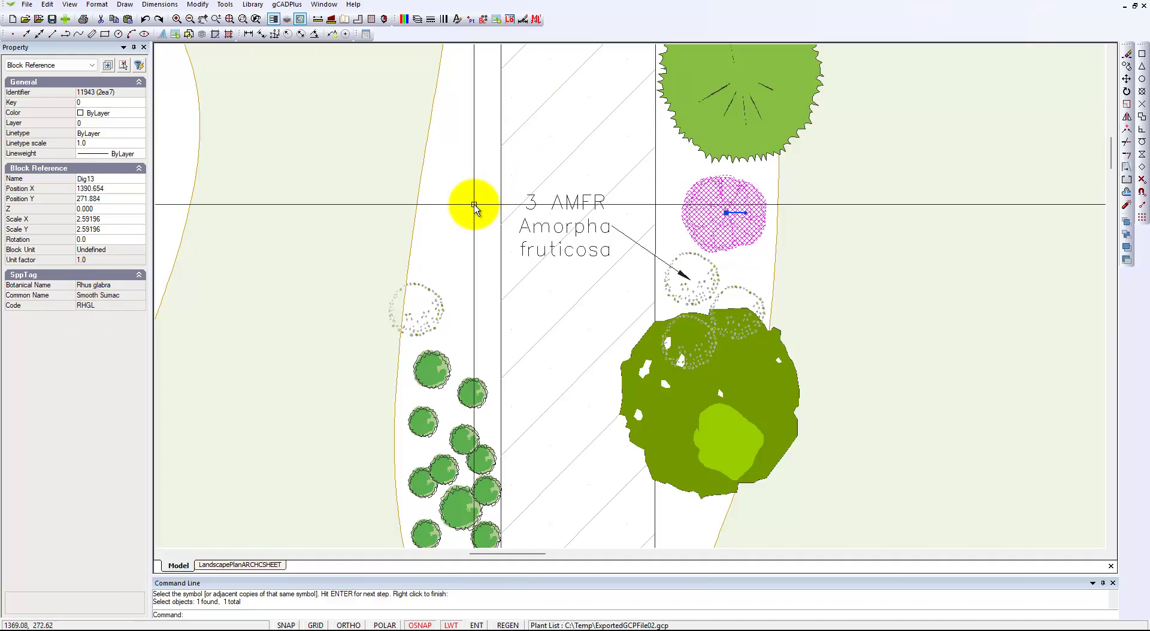
key("Escape")
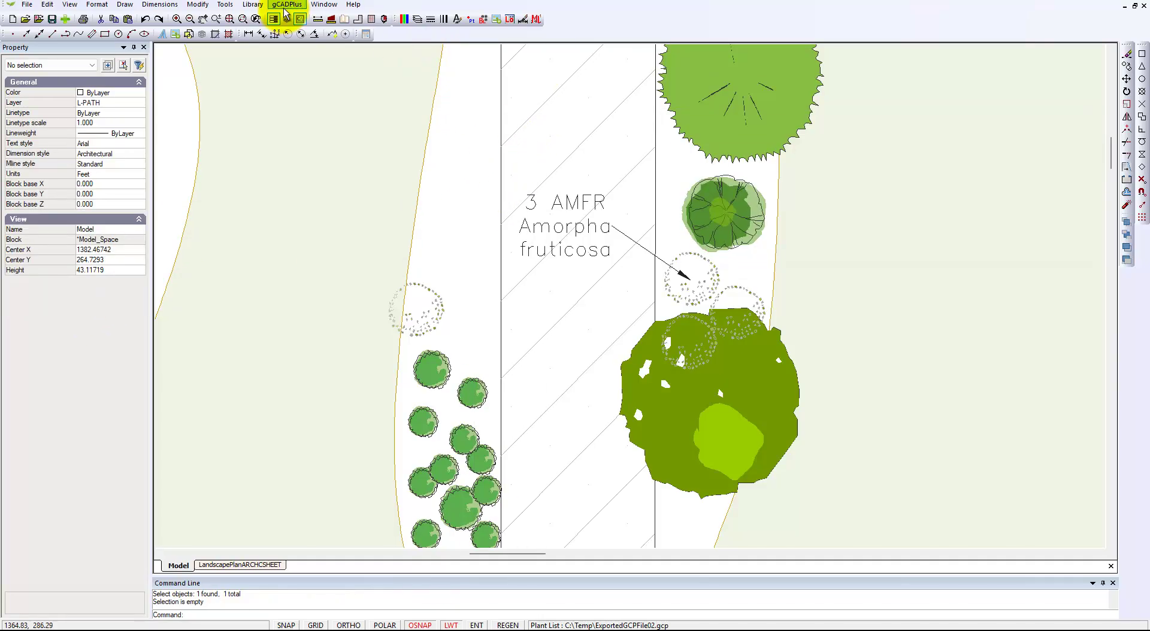
- Open the attached plant list for editing, search it for "Rhus", review the matching record and close the list
left_click(286, 6)
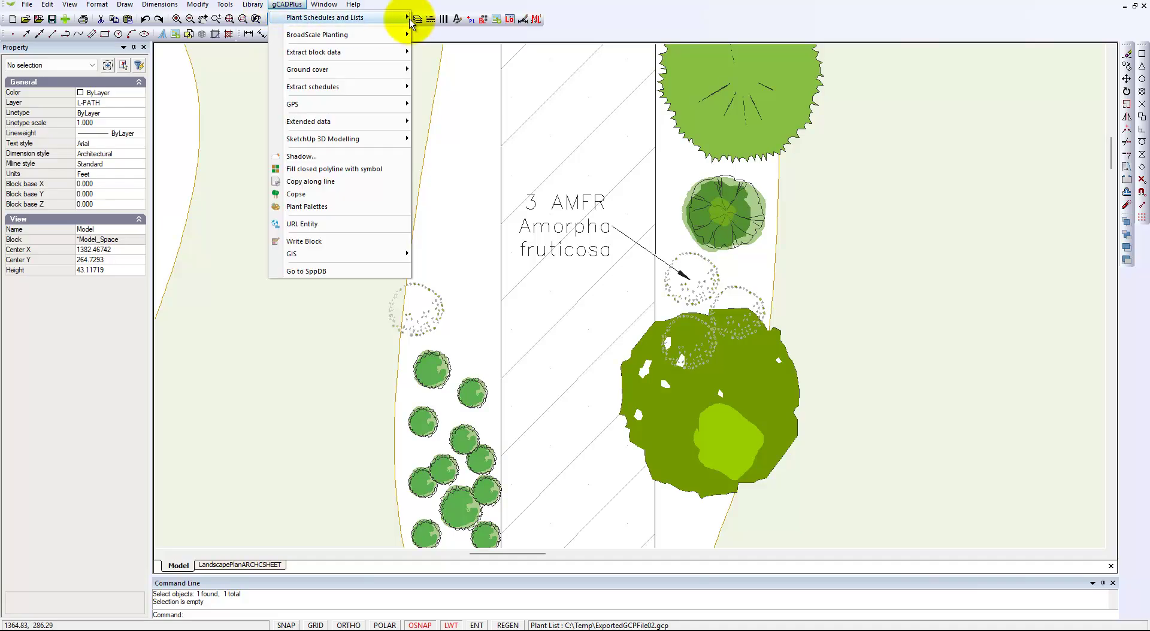
mouse_move(394, 22)
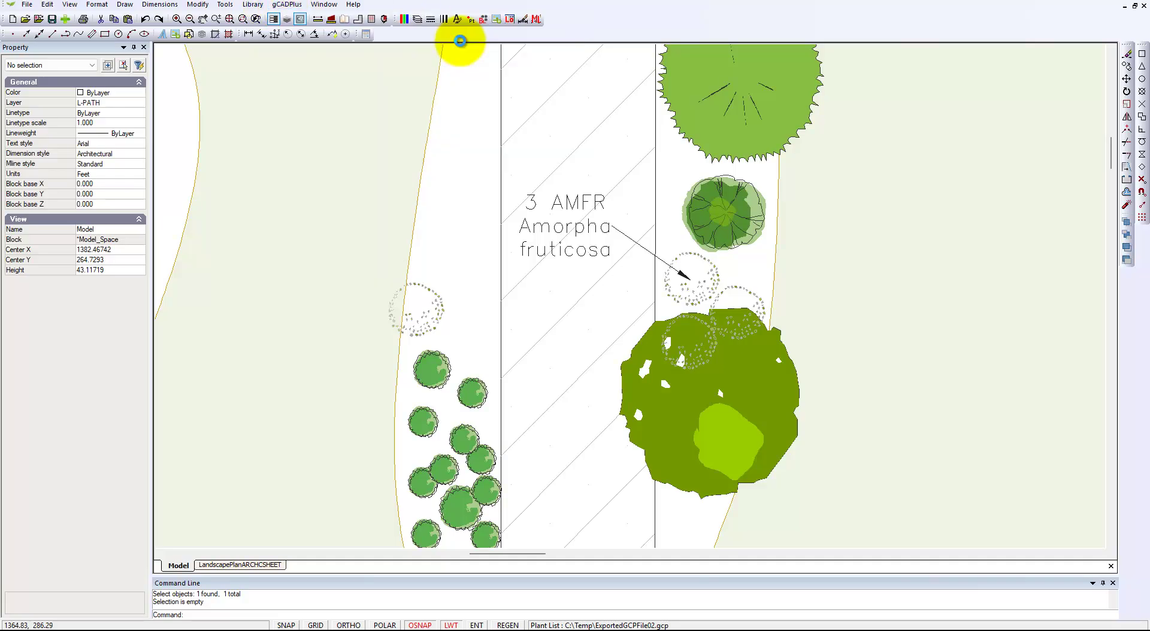
left_click(458, 42)
scroll(557, 235, "down", 8)
scroll(561, 235, "down", 2)
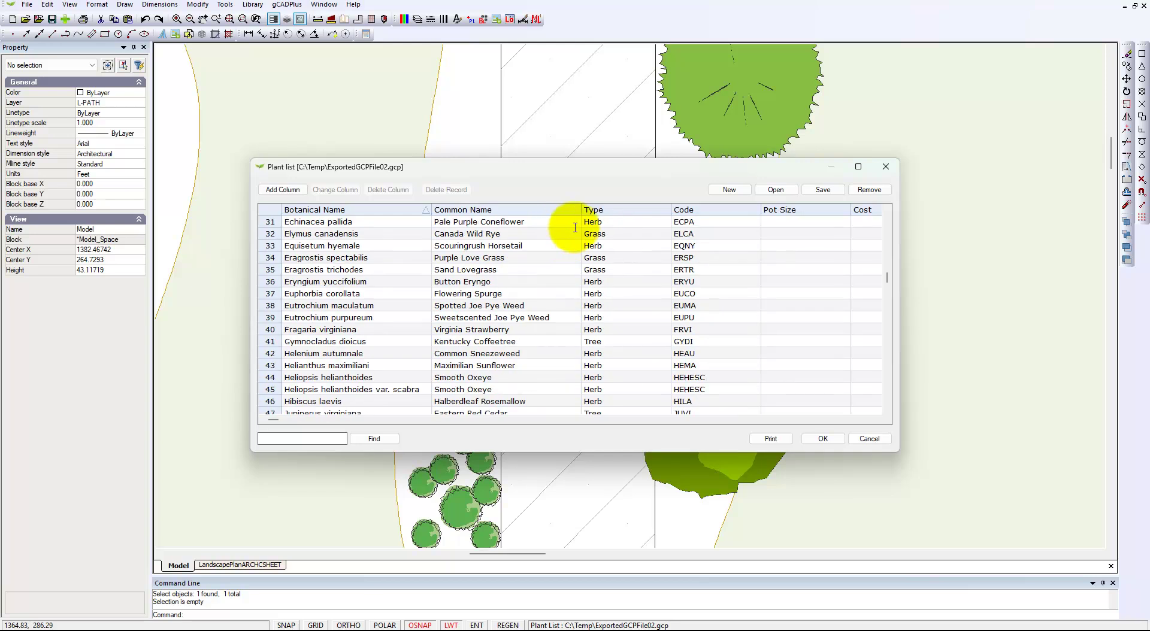
left_click(328, 441)
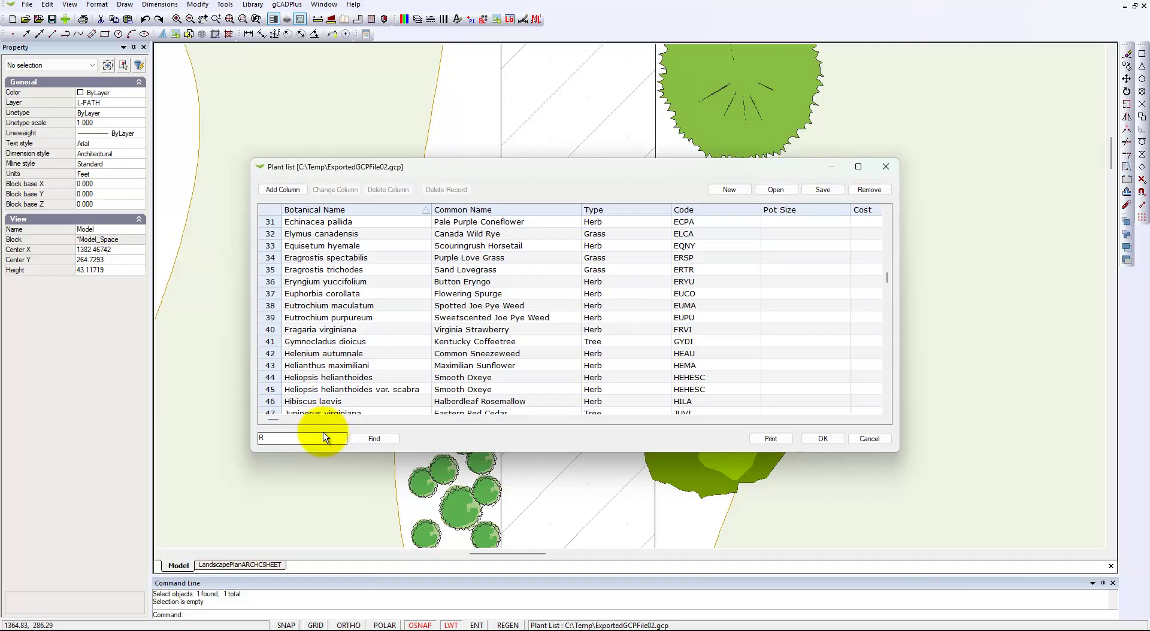
key("Return")
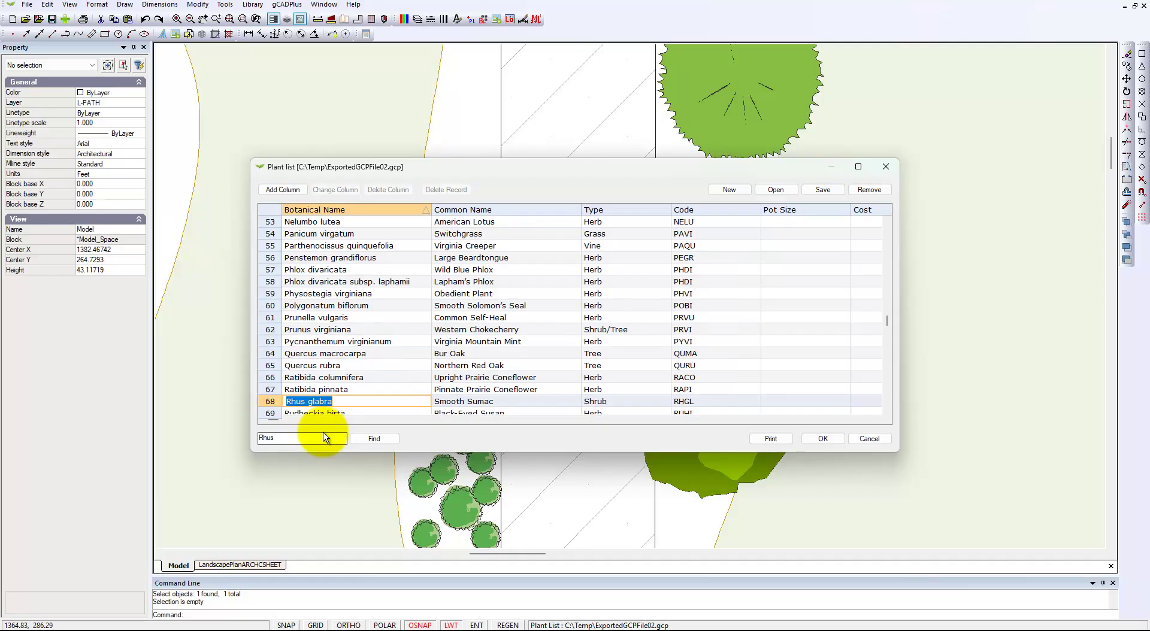
scroll(329, 380, "down", 2)
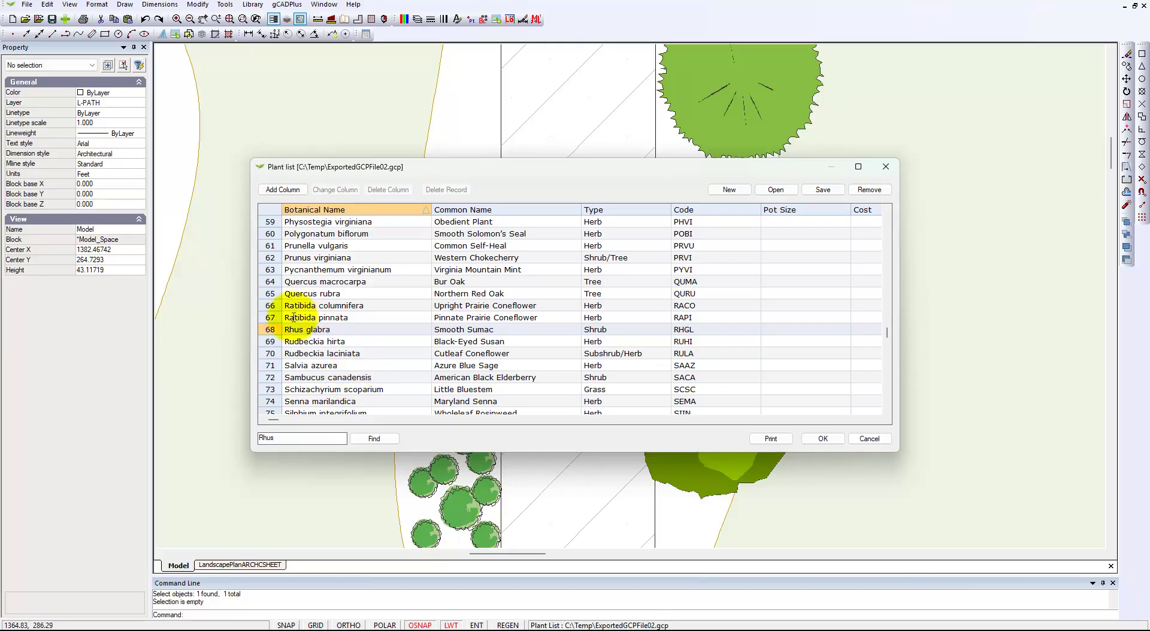
scroll(311, 257, "up", 1)
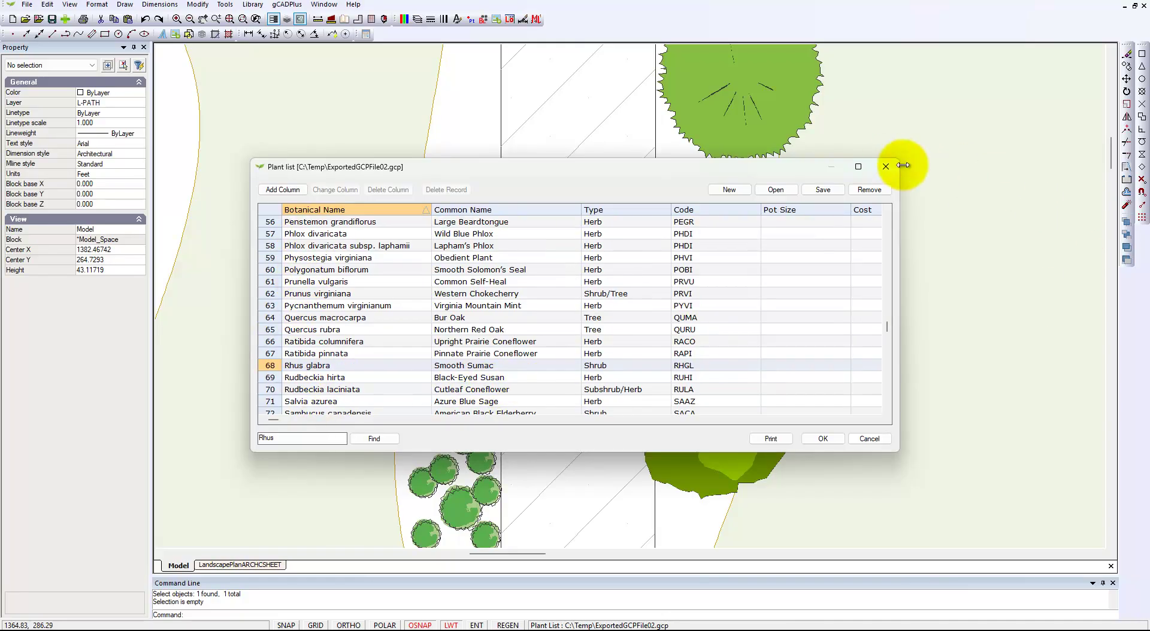
left_click(888, 167)
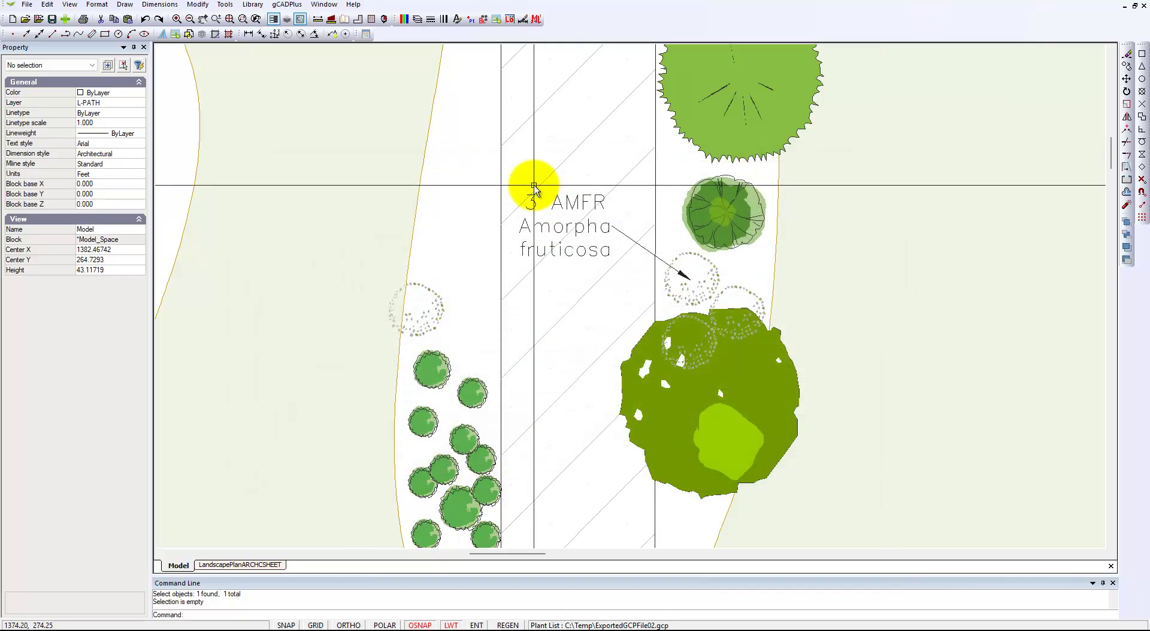
- Start a smart plant label for the Rhus glabra symbol above the Amorpha group, using a leader drawn up and left onto the hatched path
mouse_move(547, 179)
middle_mouse_down()
mouse_move(517, 269)
mouse_move(531, 290)
middle_mouse_up()
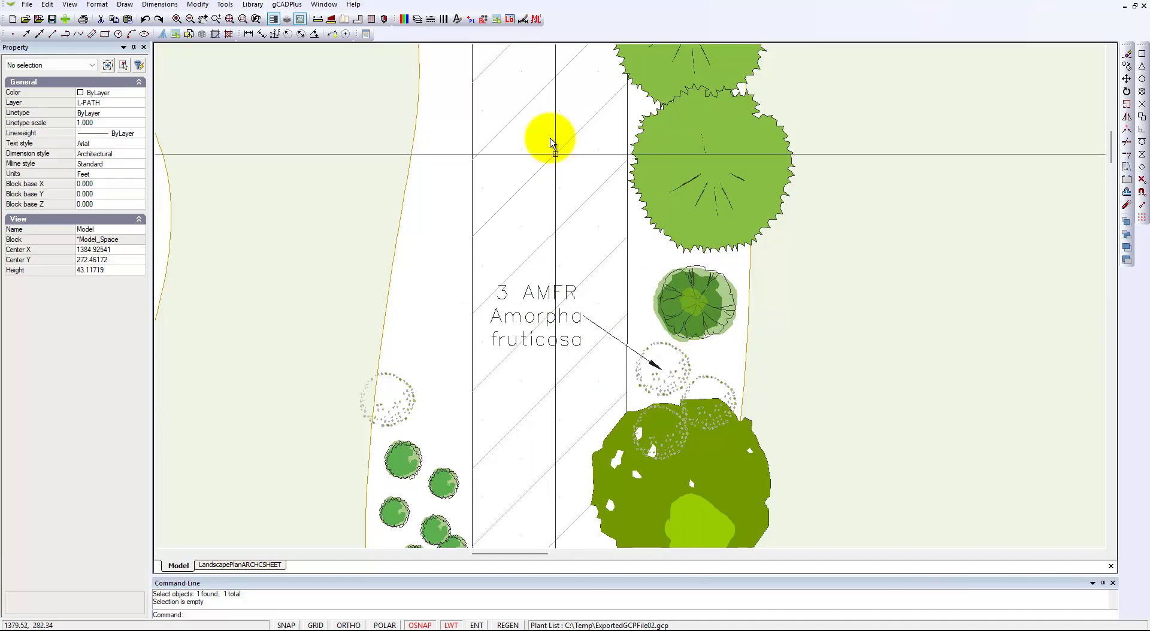
left_click(291, 7)
mouse_move(359, 17)
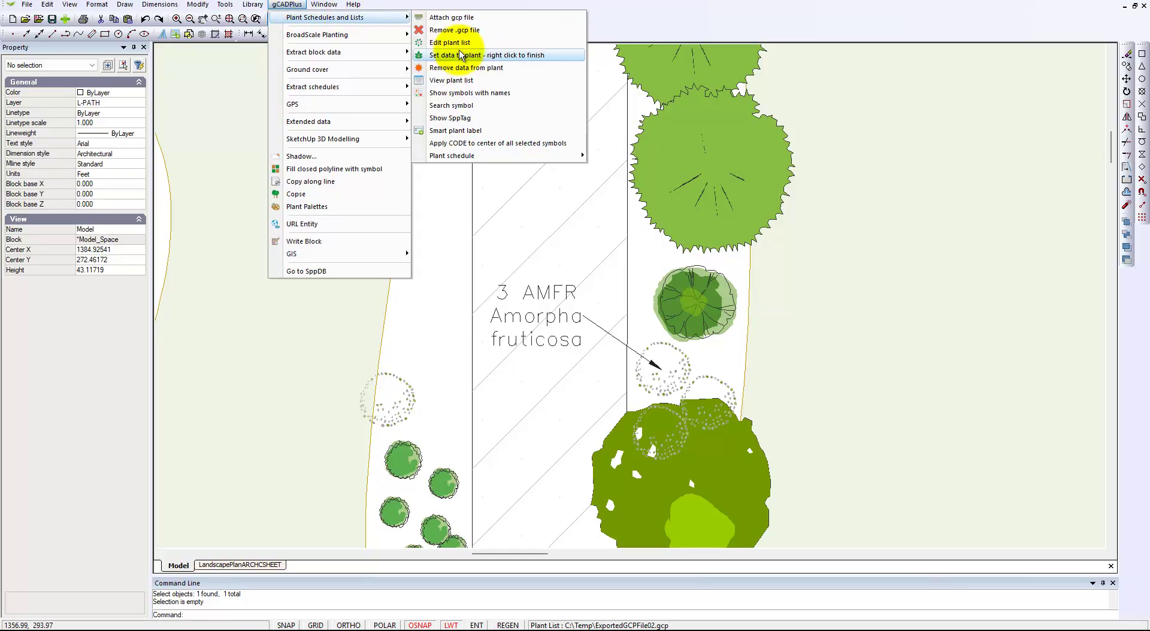
left_click(455, 130)
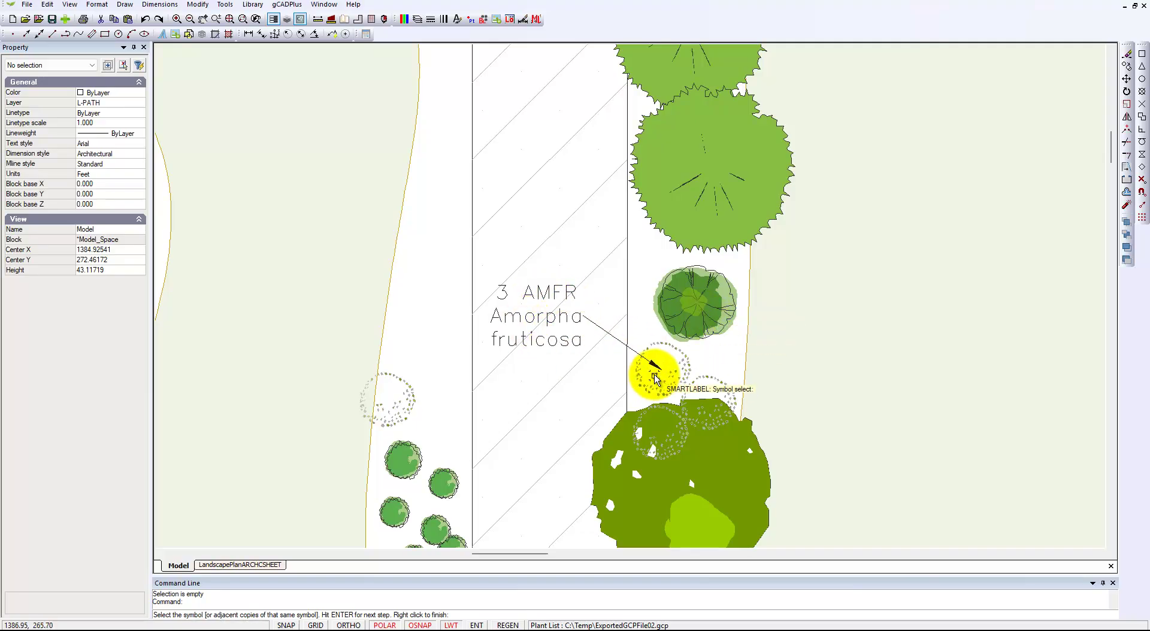
left_click(695, 303)
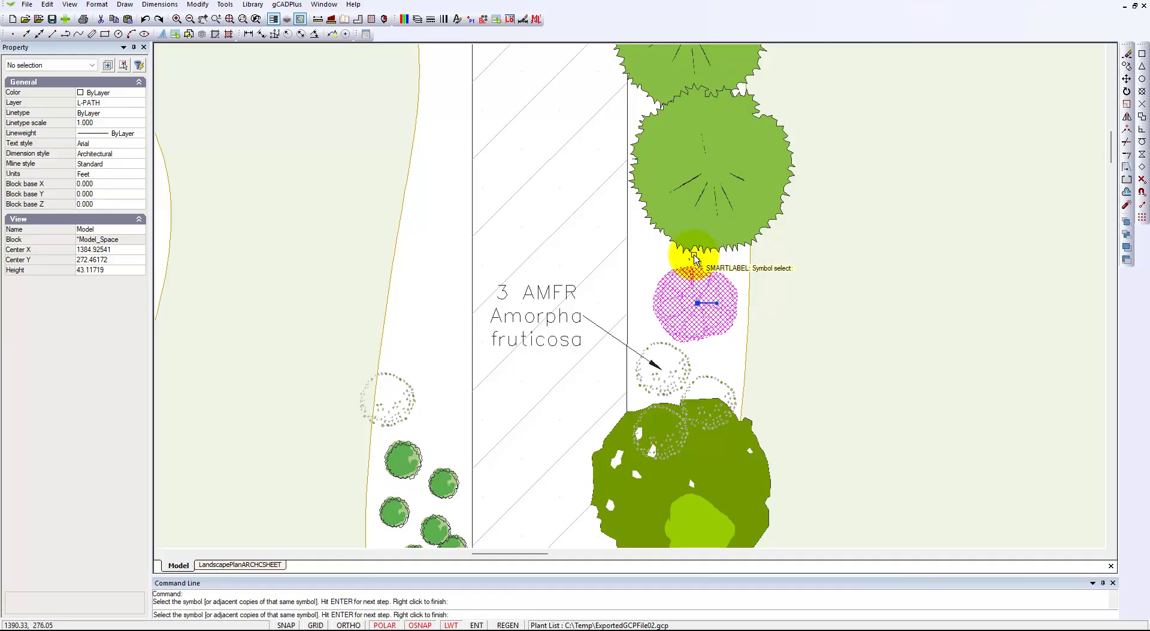
key("Return")
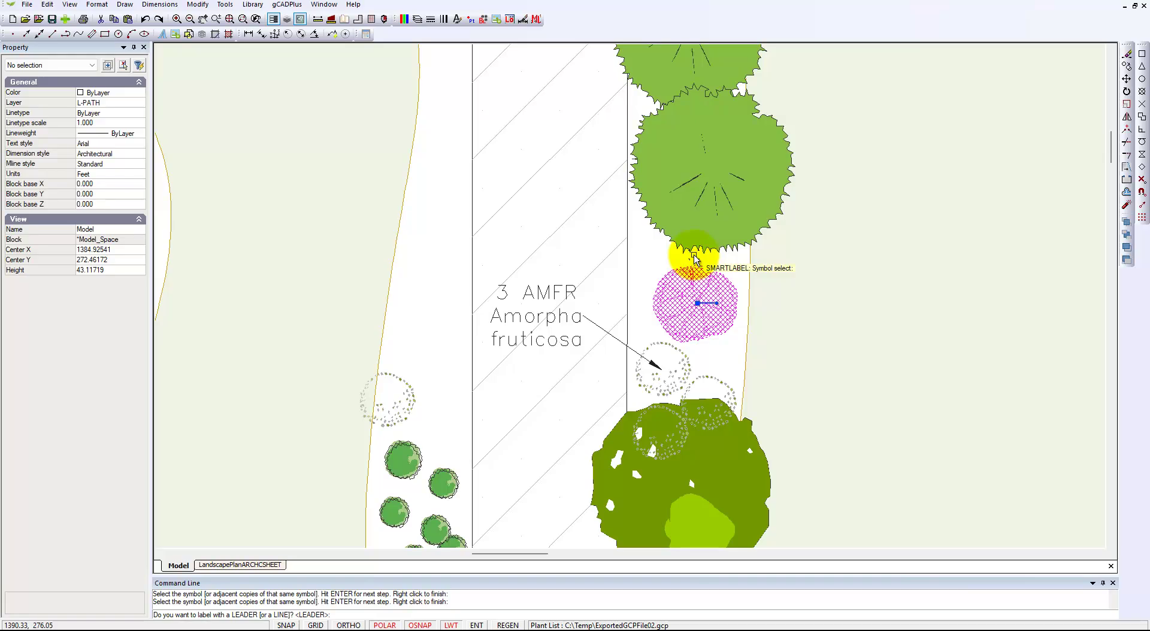
key("Return")
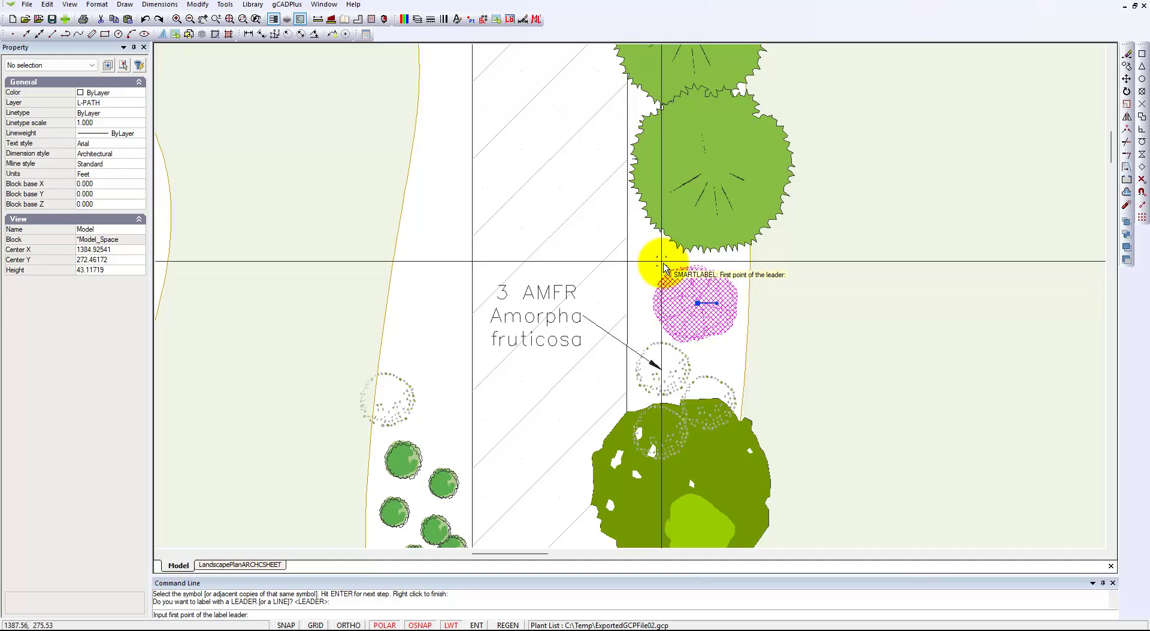
left_click(675, 293)
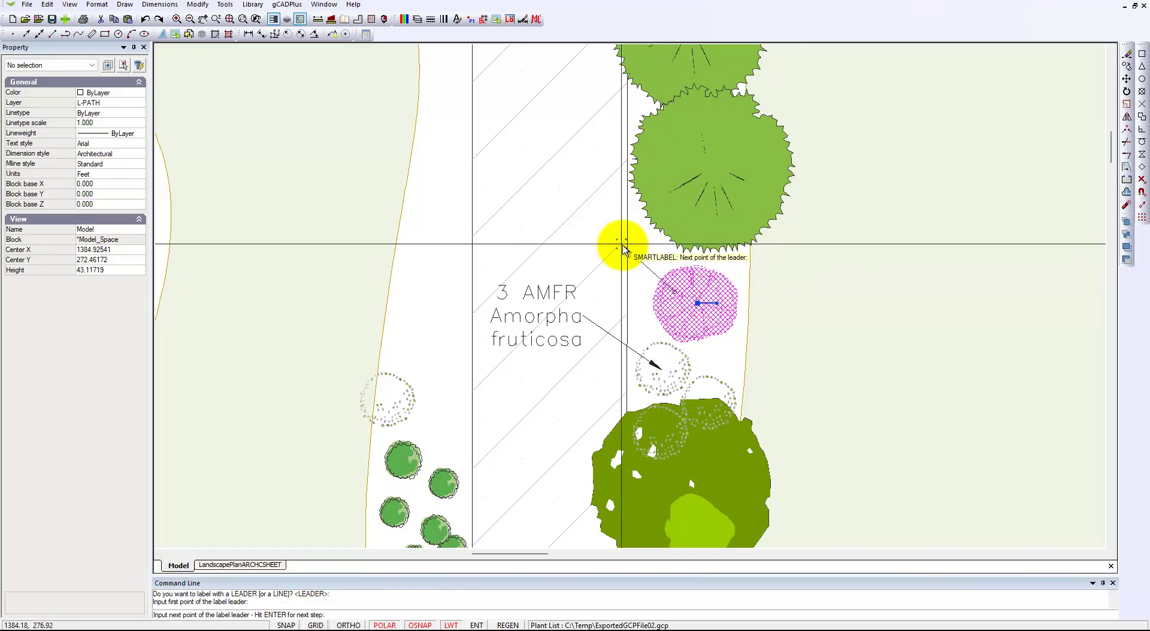
left_click(578, 209)
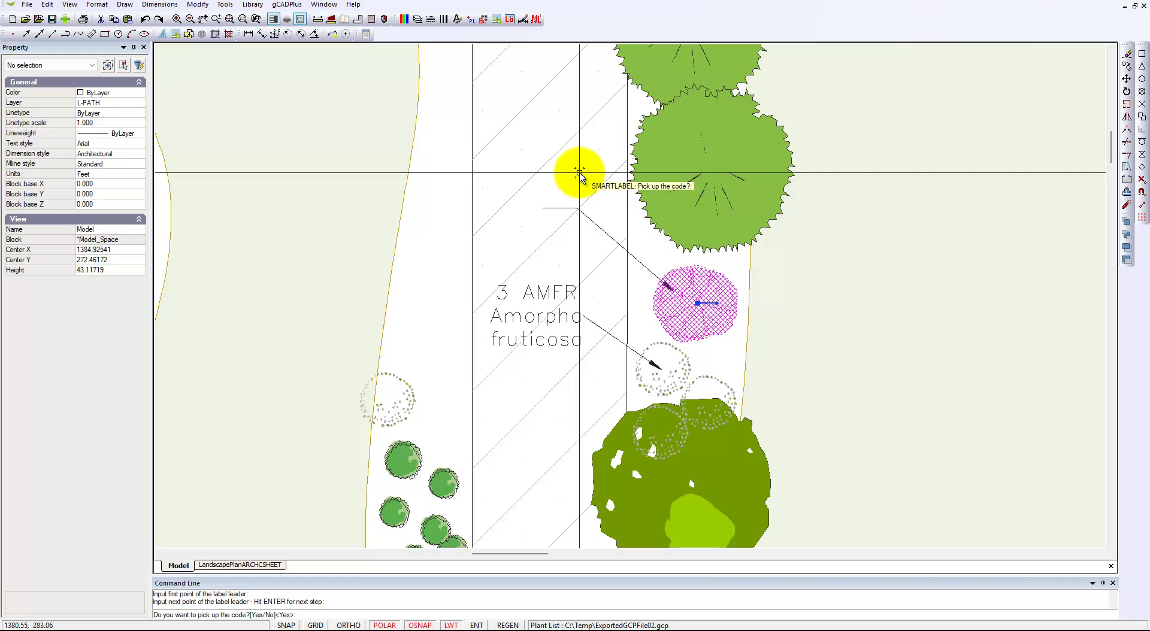
- Include the code and botanical name in the smart label, omit the common name and symbol count, and finish labelling
key("Return")
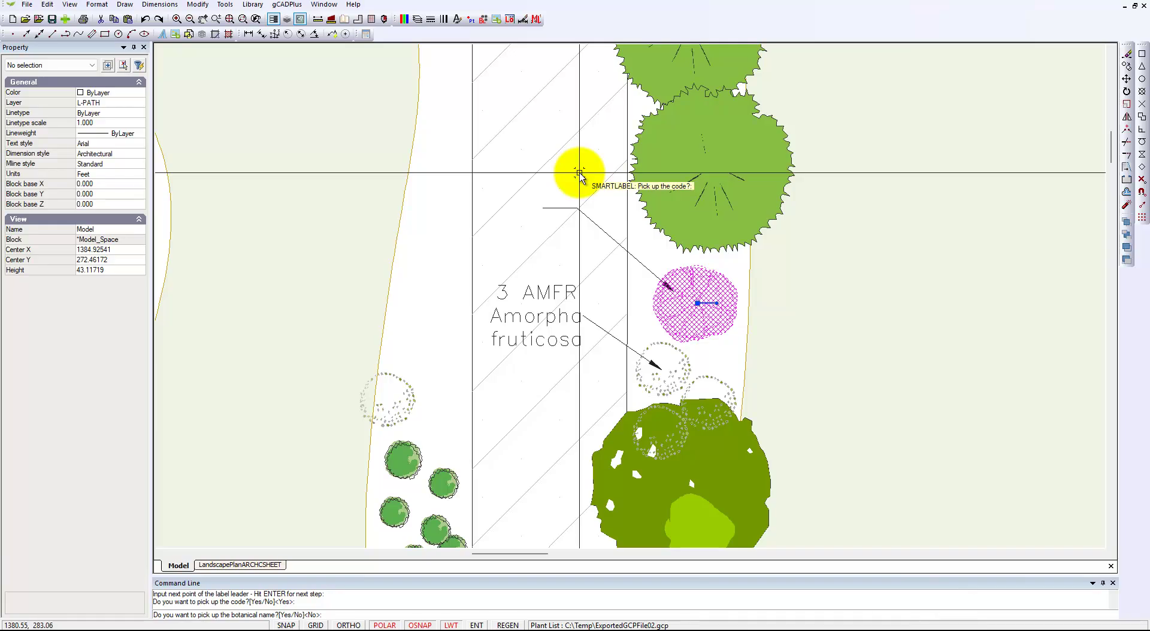
type("Y")
key("Return")
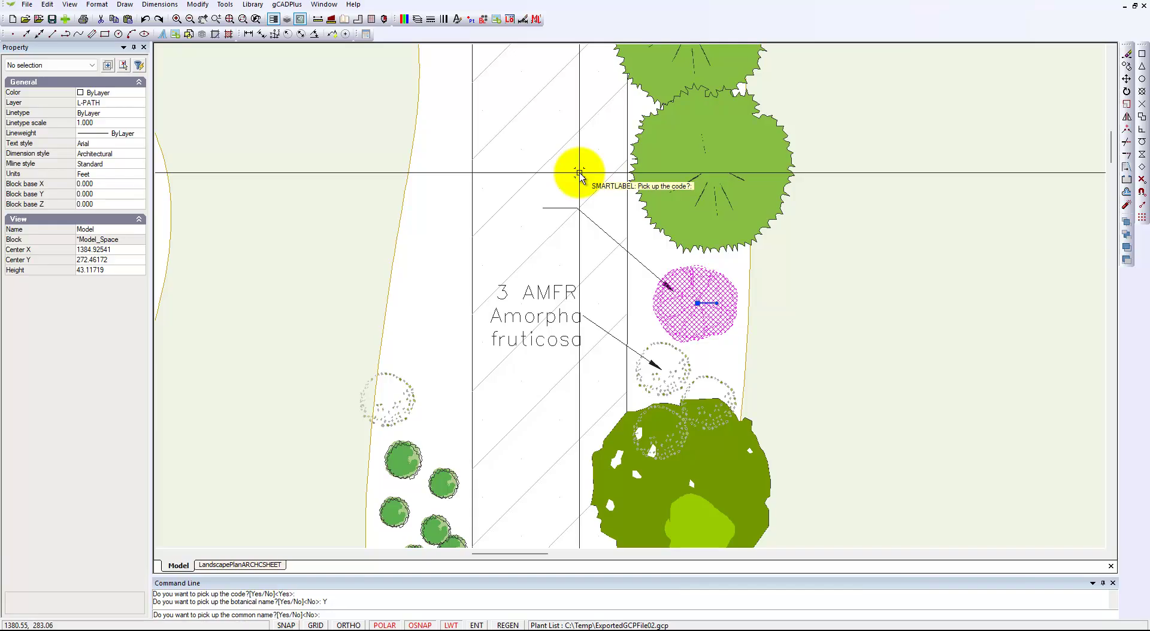
type("N")
key("Return")
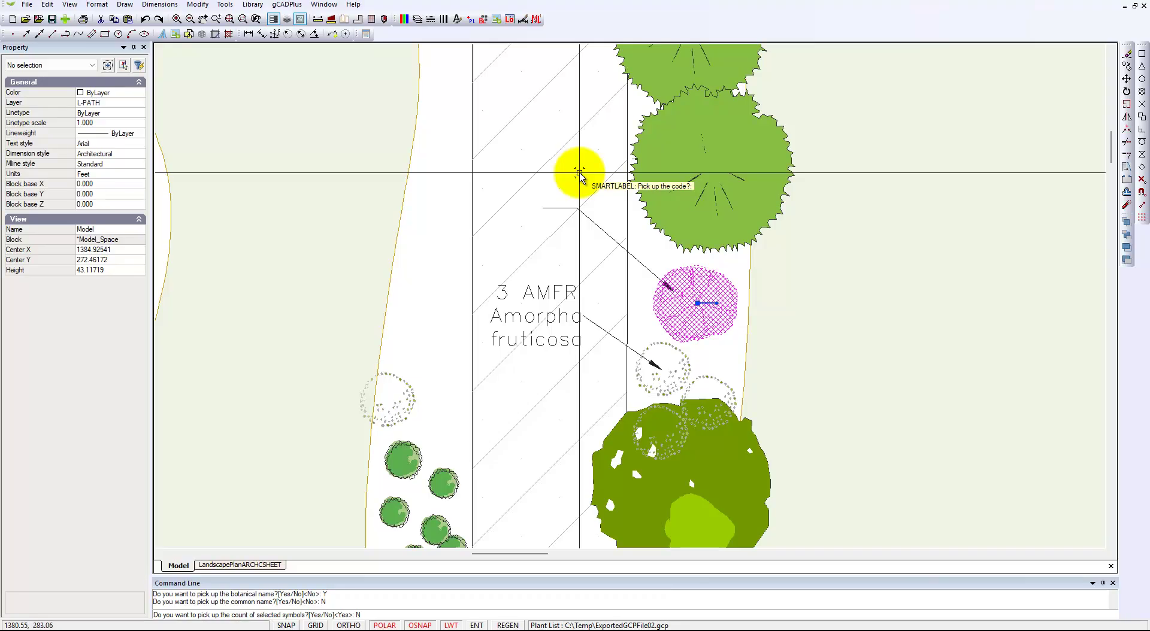
type("N")
key("Return")
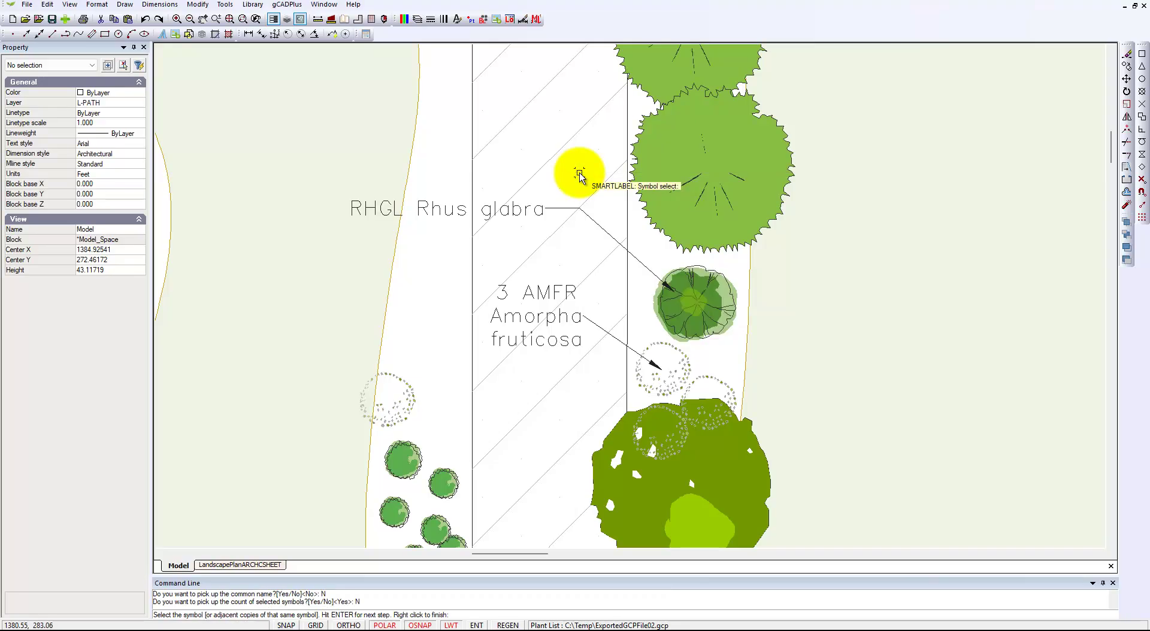
right_click(513, 257)
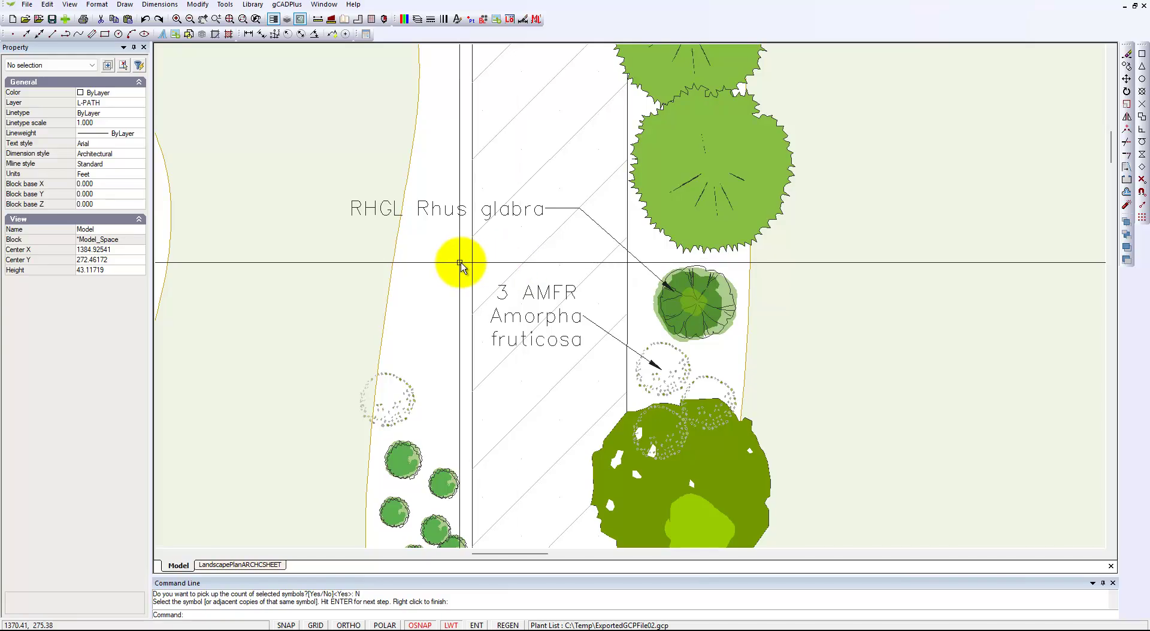
- Set the justification of the "RHGL Rhus glabra" leader label to Left
scroll(491, 212, "up", 2)
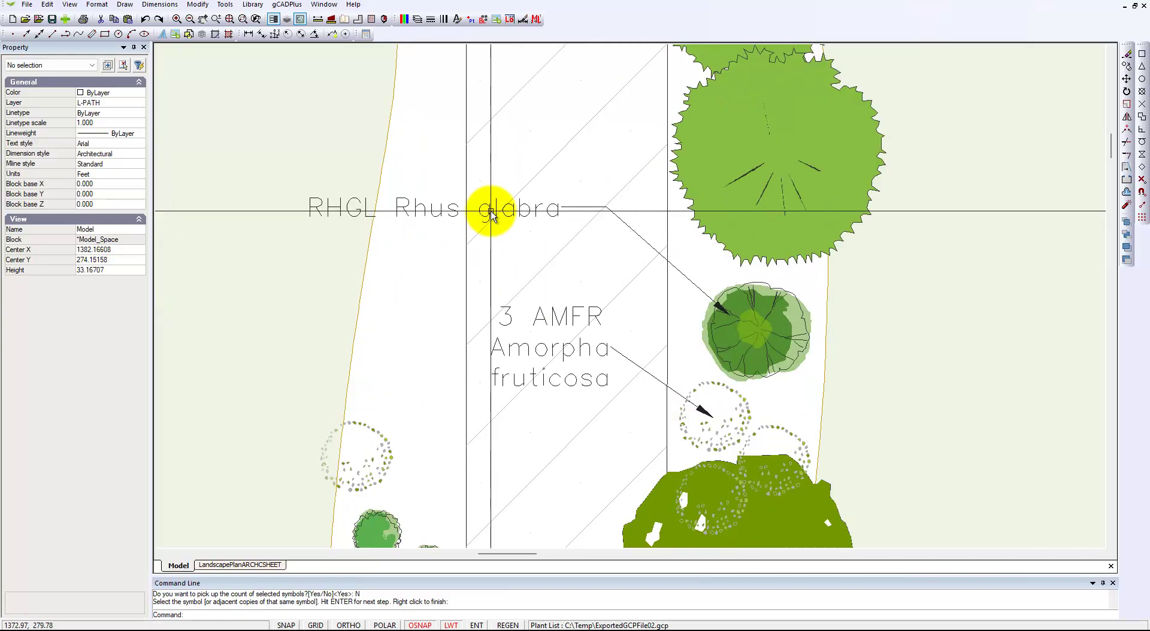
left_click(355, 214)
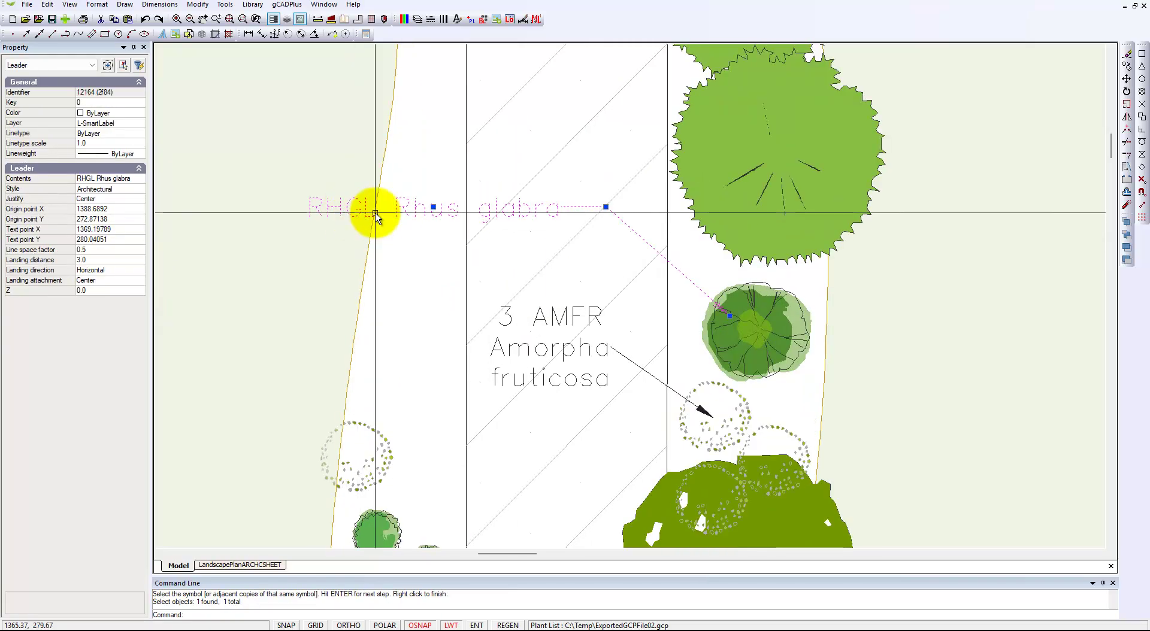
key("Escape")
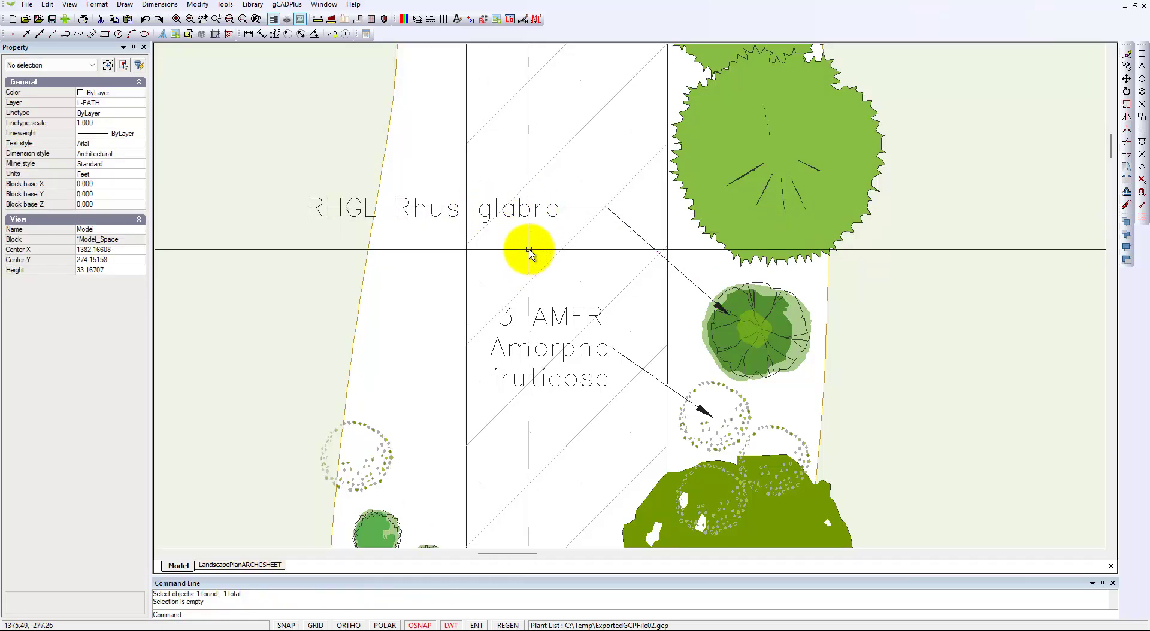
left_click(437, 215)
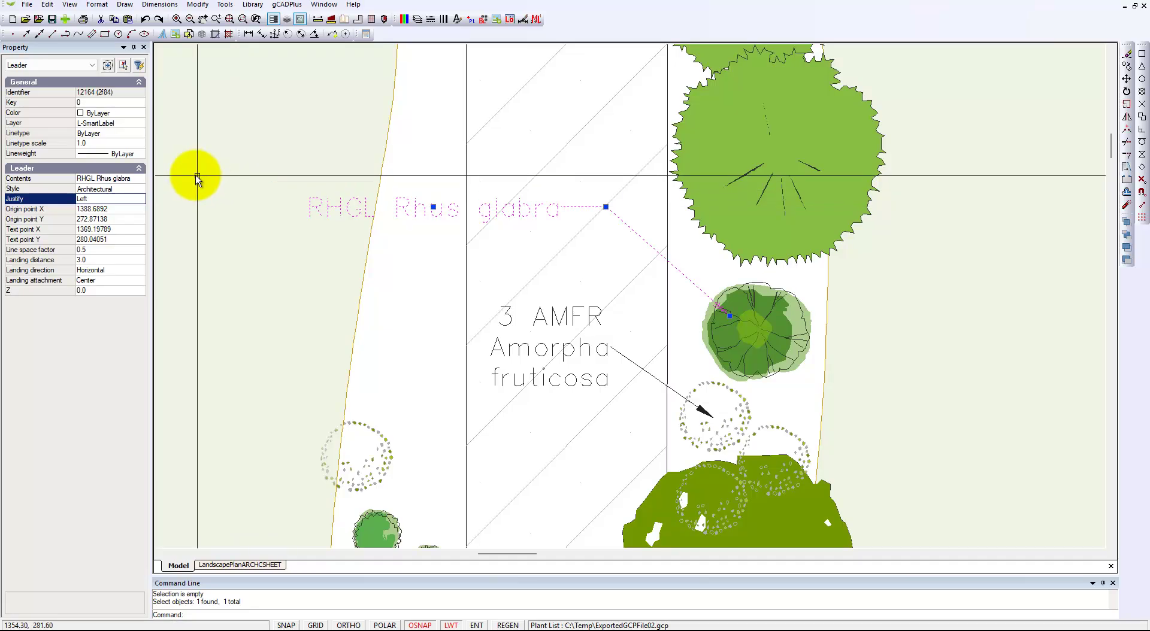
- Split the "RHGL Rhus glabra" label text onto two lines, with the code above the botanical name
key("Escape")
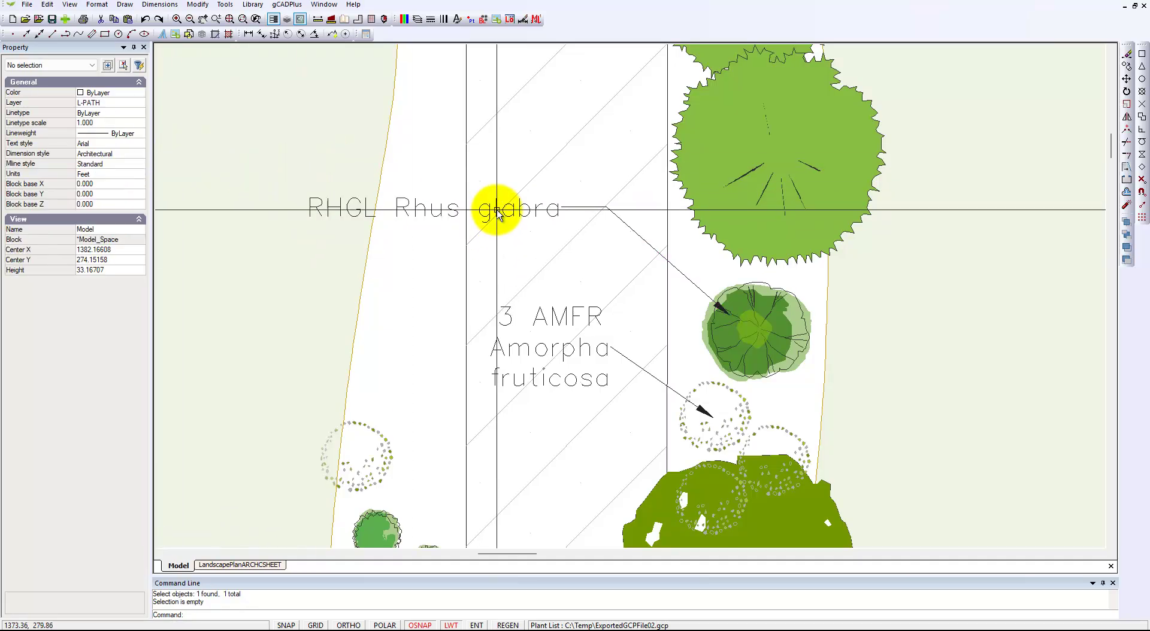
left_click(497, 208)
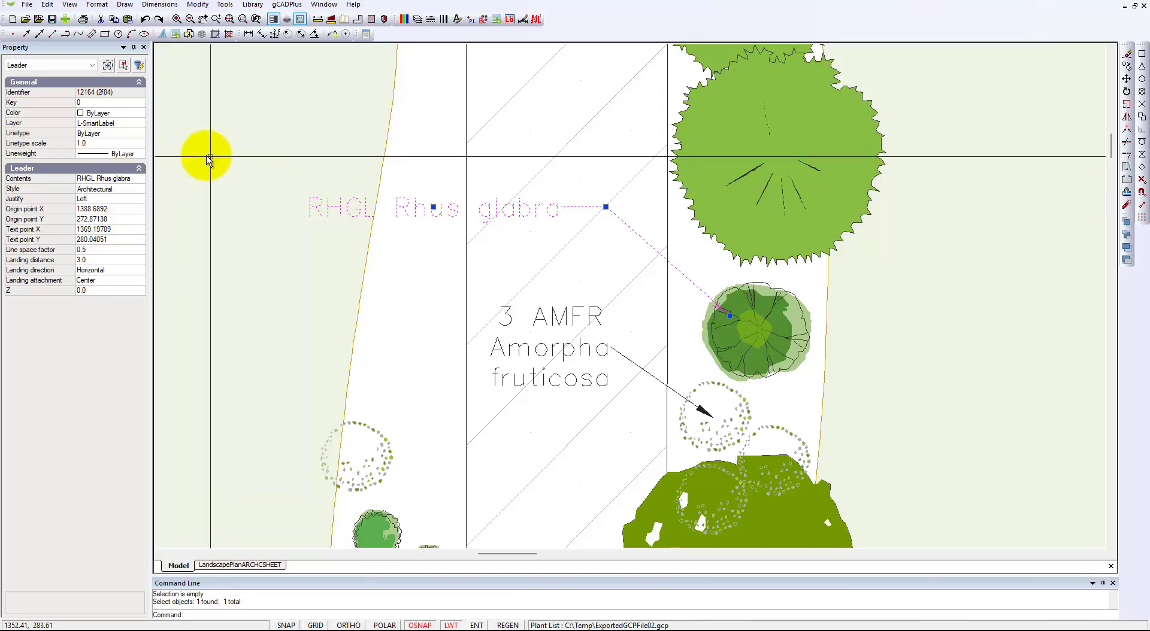
left_click(139, 179)
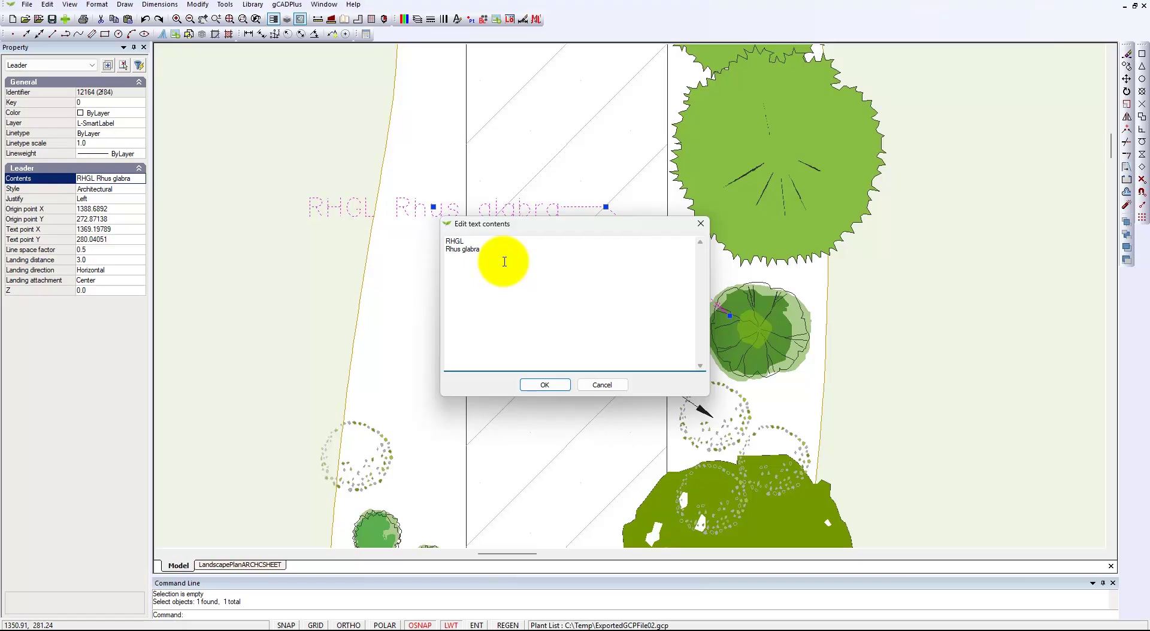
left_click(544, 385)
- Reposition the Rhus glabra label text onto the hatched path, just above the Amorpha label, and adjust its leader landing
left_click(563, 207)
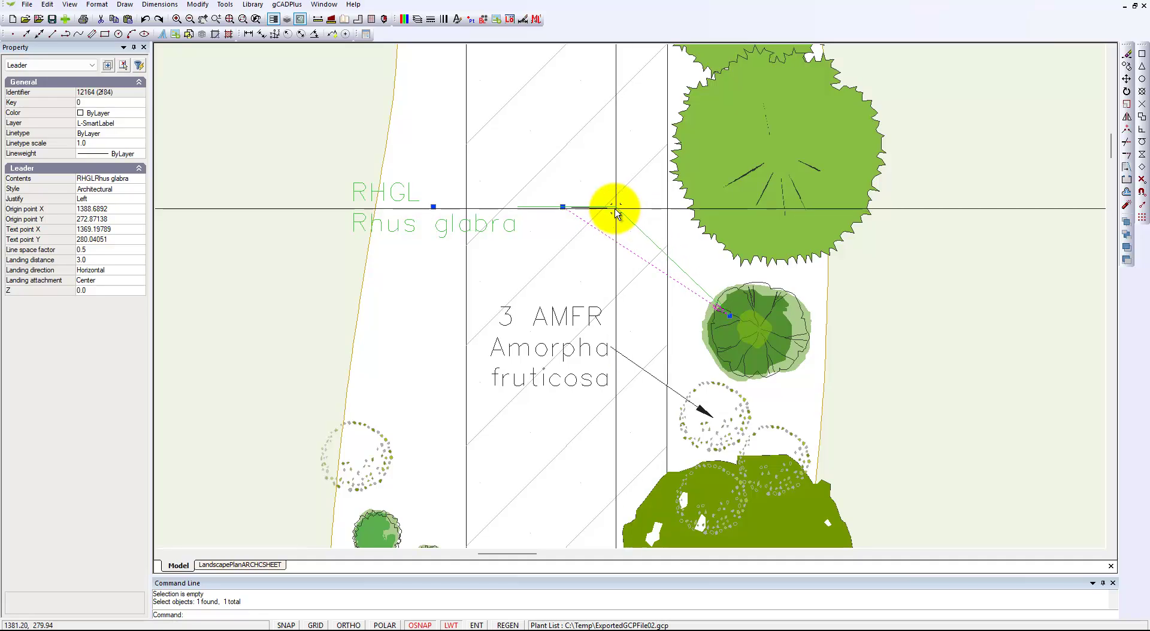
left_click(566, 207)
left_click(434, 207)
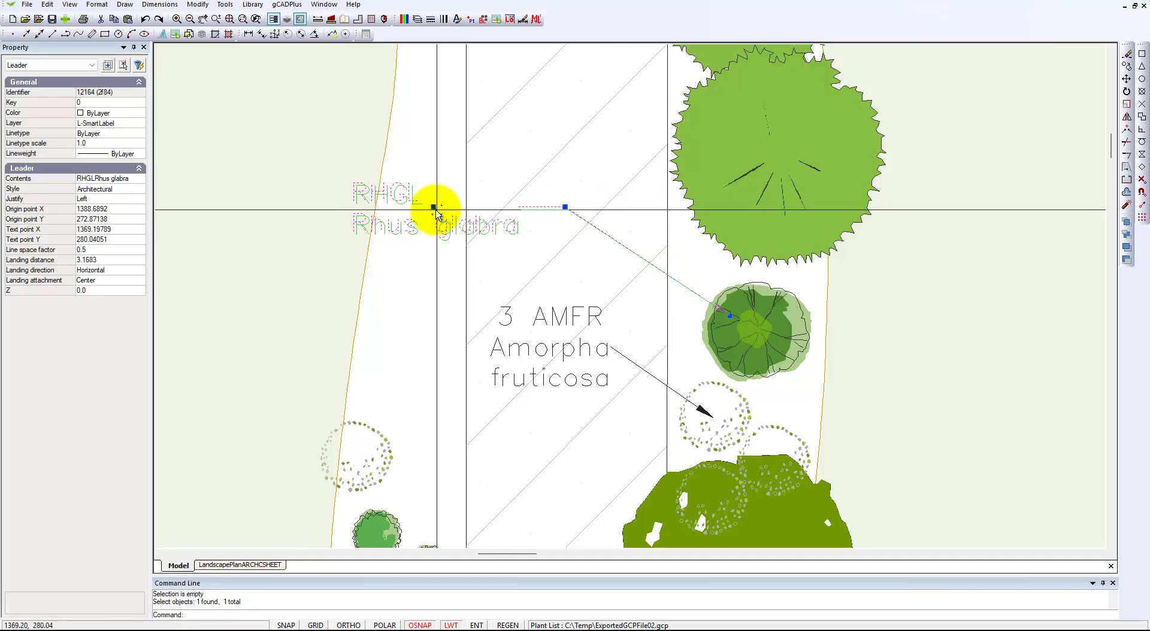
left_click(564, 240)
key("Escape")
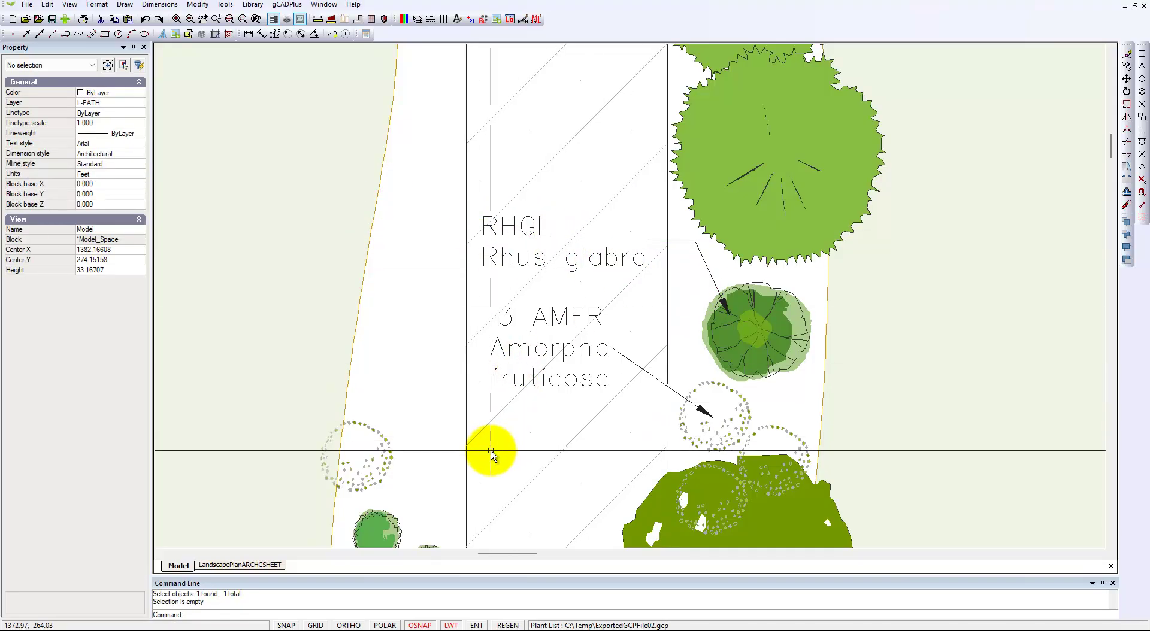
- Remove the extra space after "3 AMFR" in the Amorpha fruticosa label's text
left_click(558, 320)
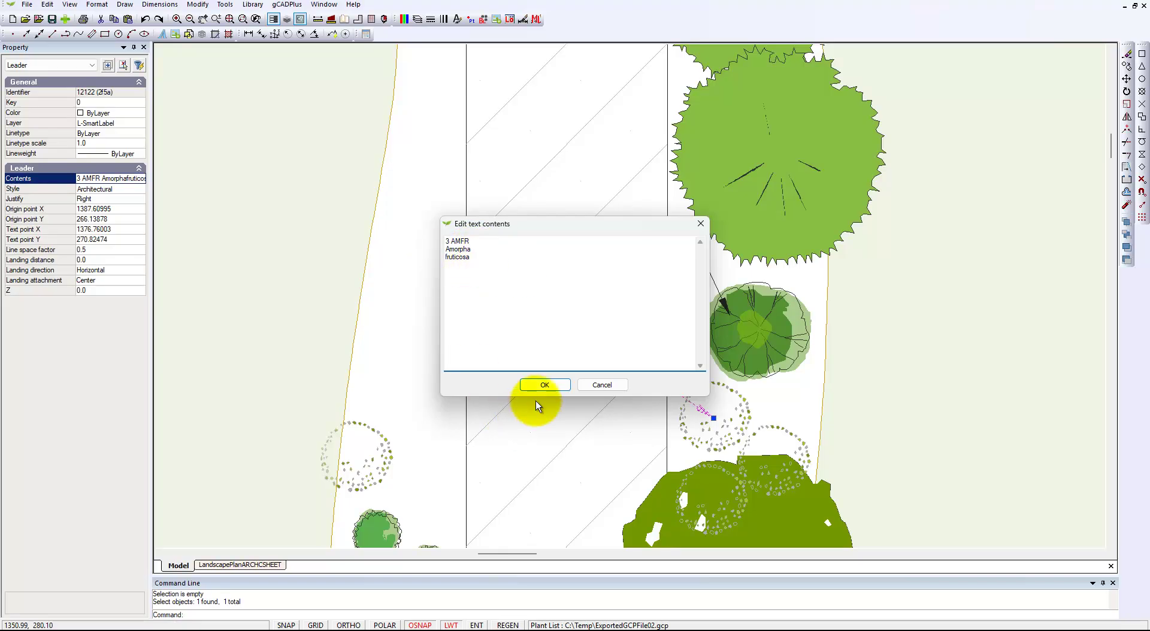
left_click(544, 385)
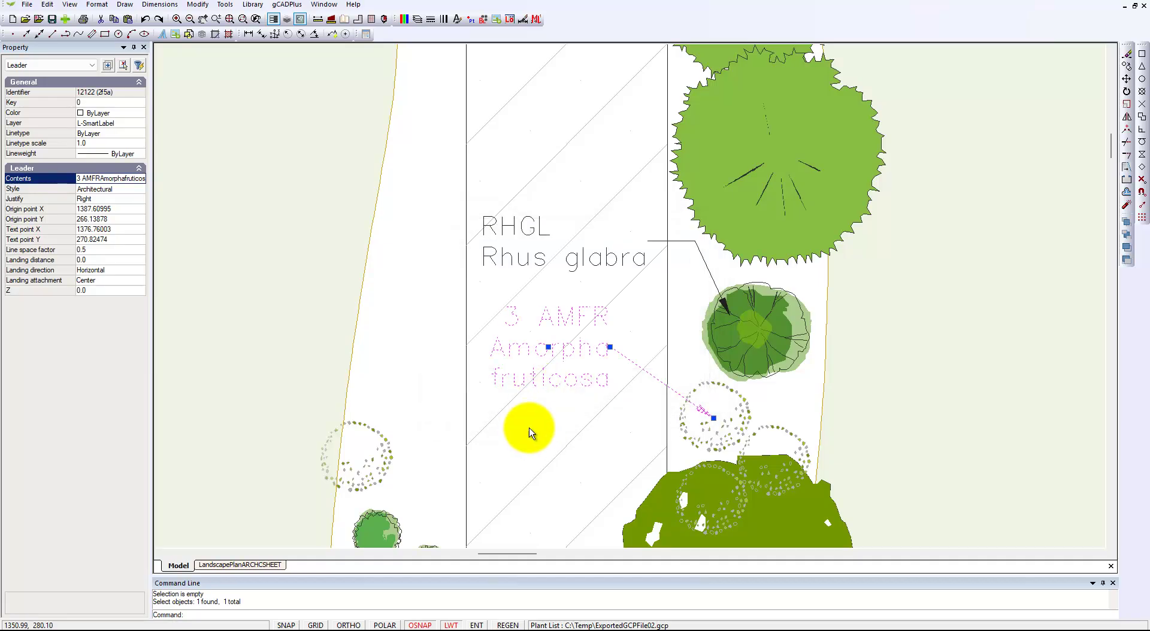
key("Escape")
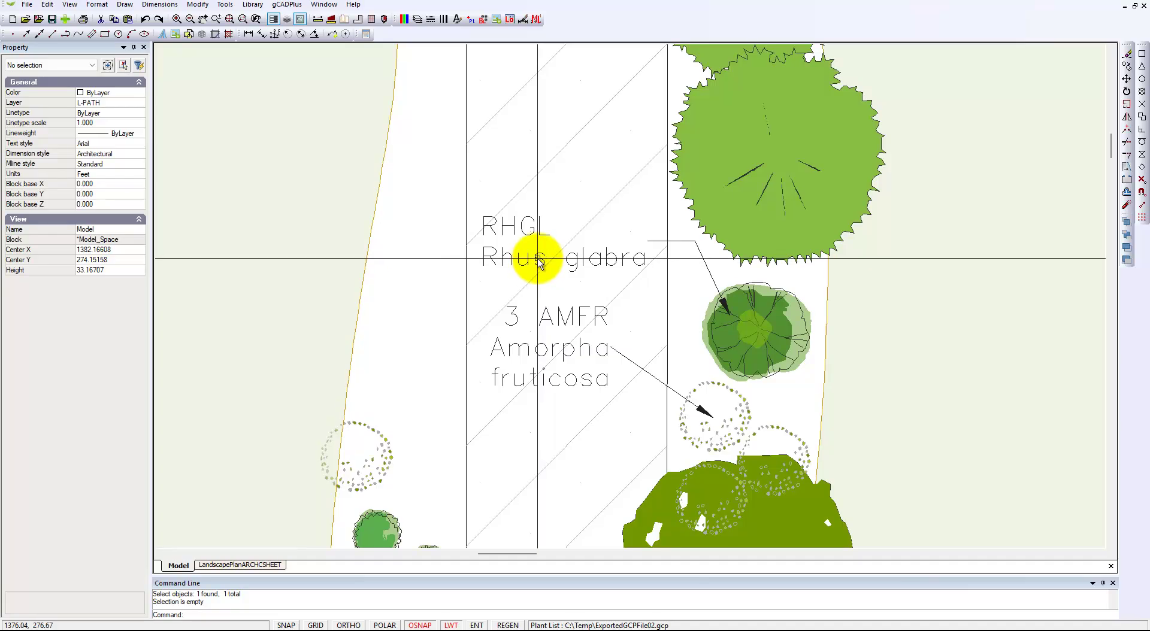
- Set the justification of the "3 AMFR Amorpha fruticosa" leader label to Left
left_click(538, 258)
key("Escape")
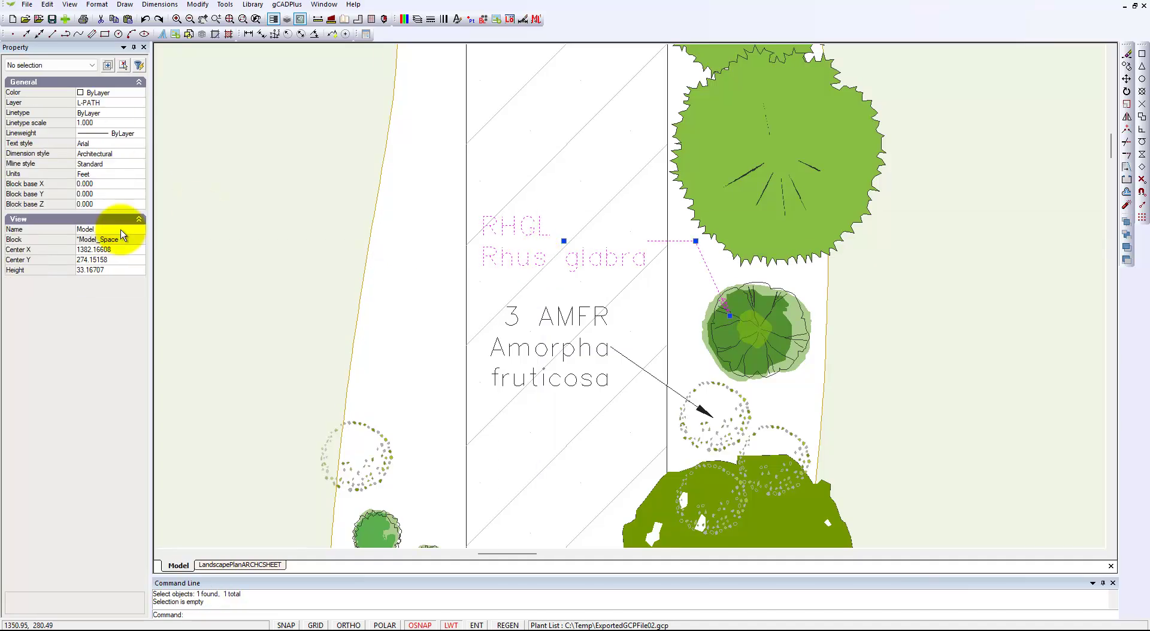
left_click(519, 353)
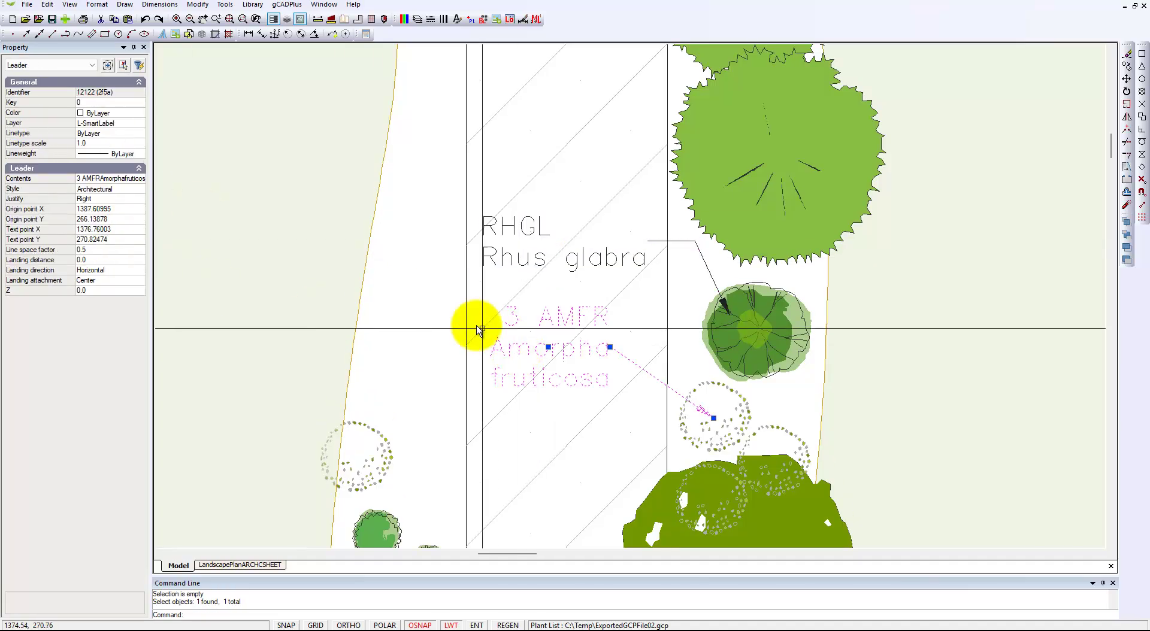
double_click(132, 199)
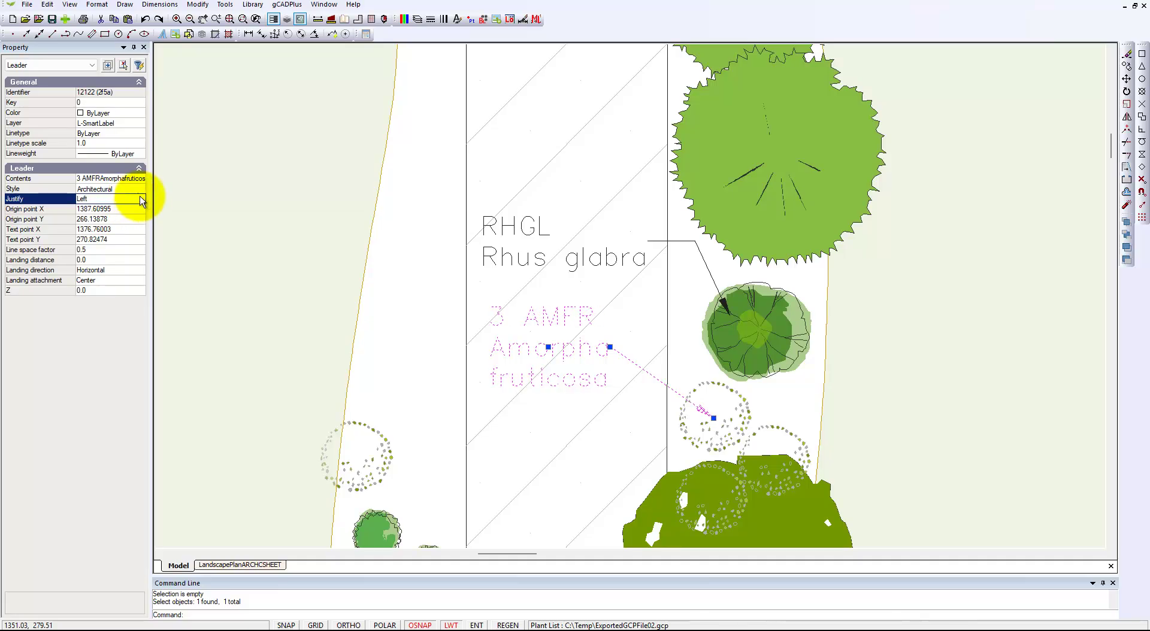
key("Escape")
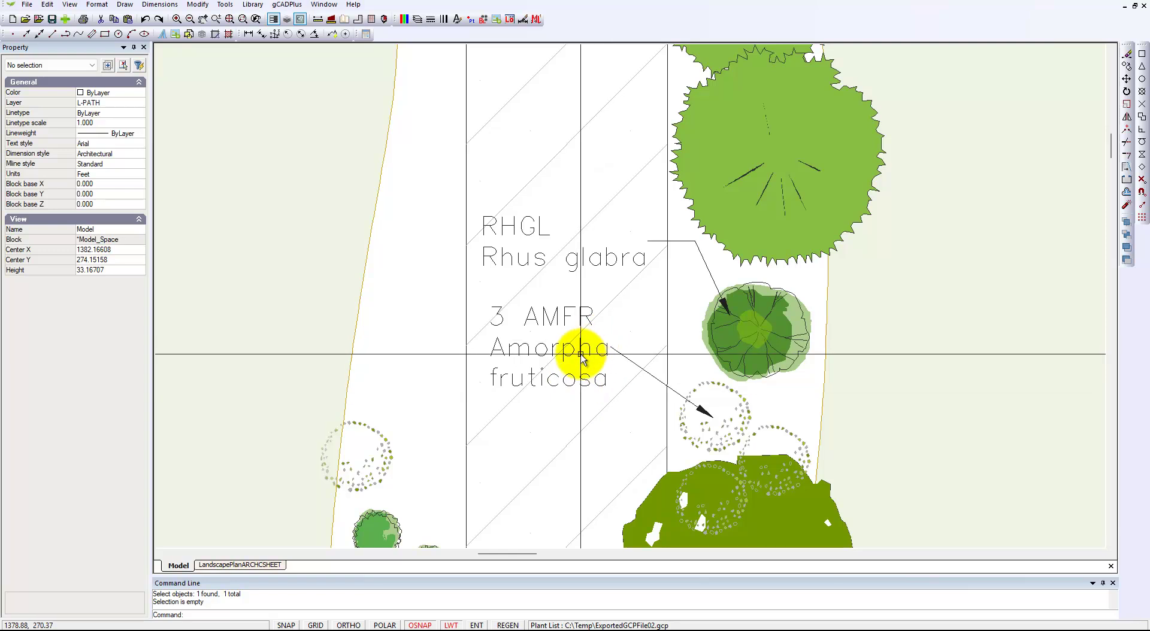
- Check the plant tag of the uppermost small green symbol in the bed along the path's left edge
scroll(562, 358, "down", 3)
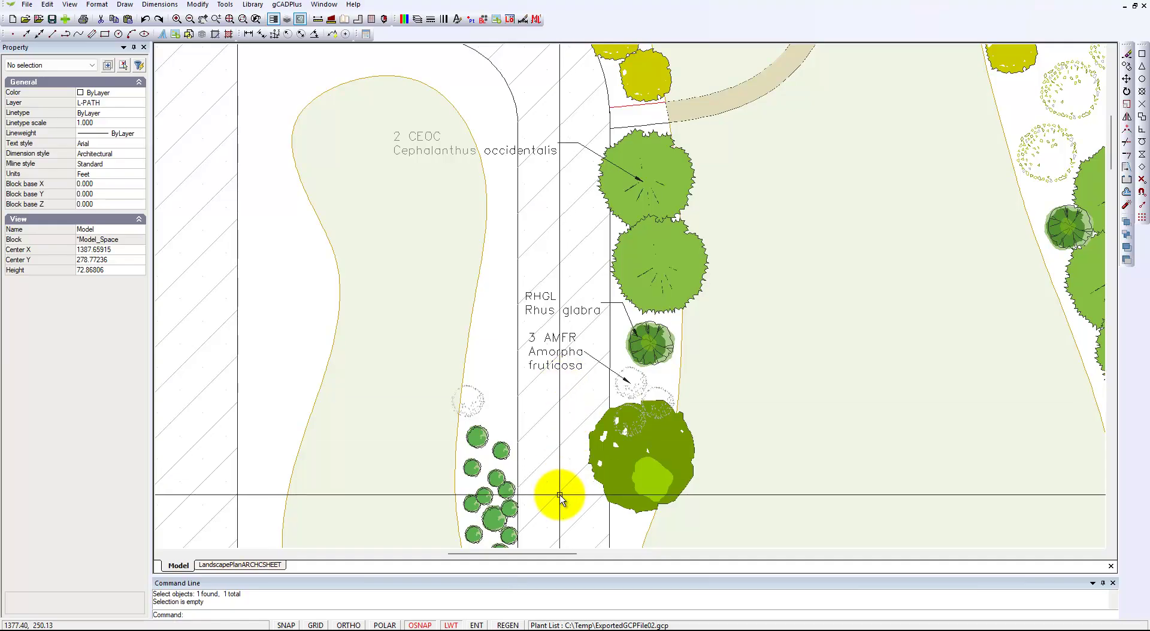
middle_click_drag(567, 488, 588, 323)
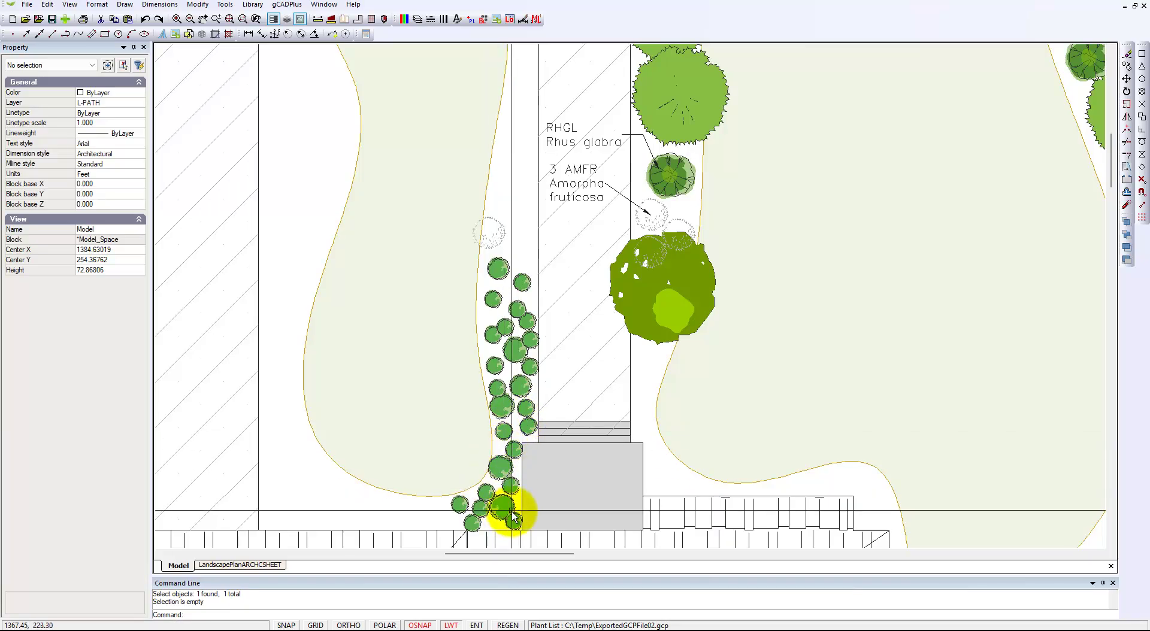
left_click(506, 270)
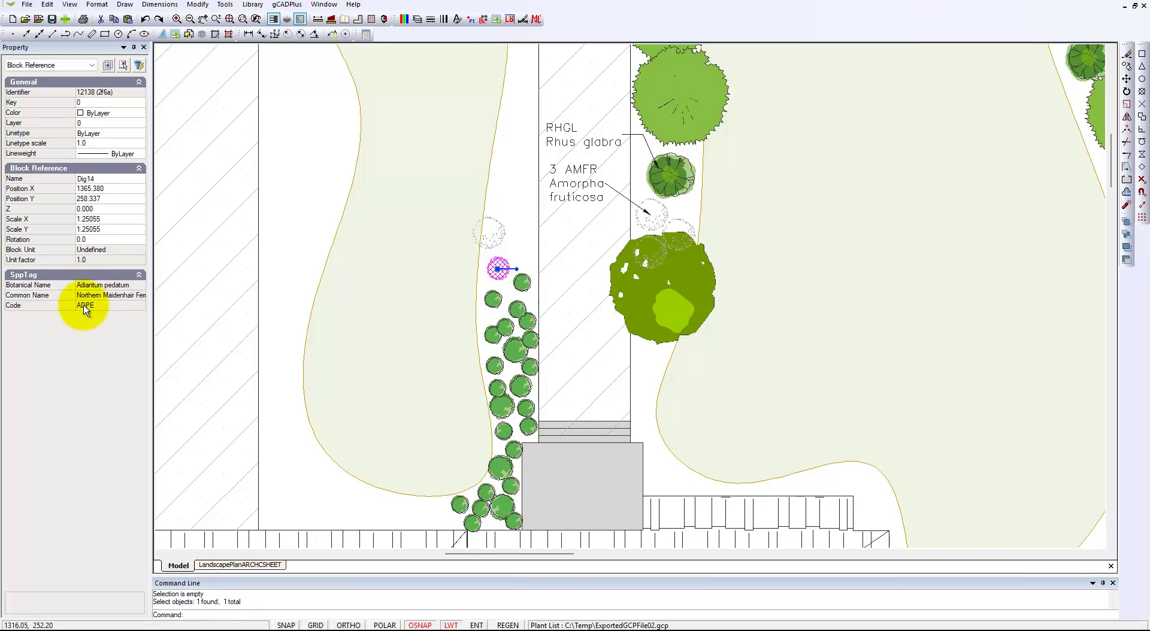
key("Escape")
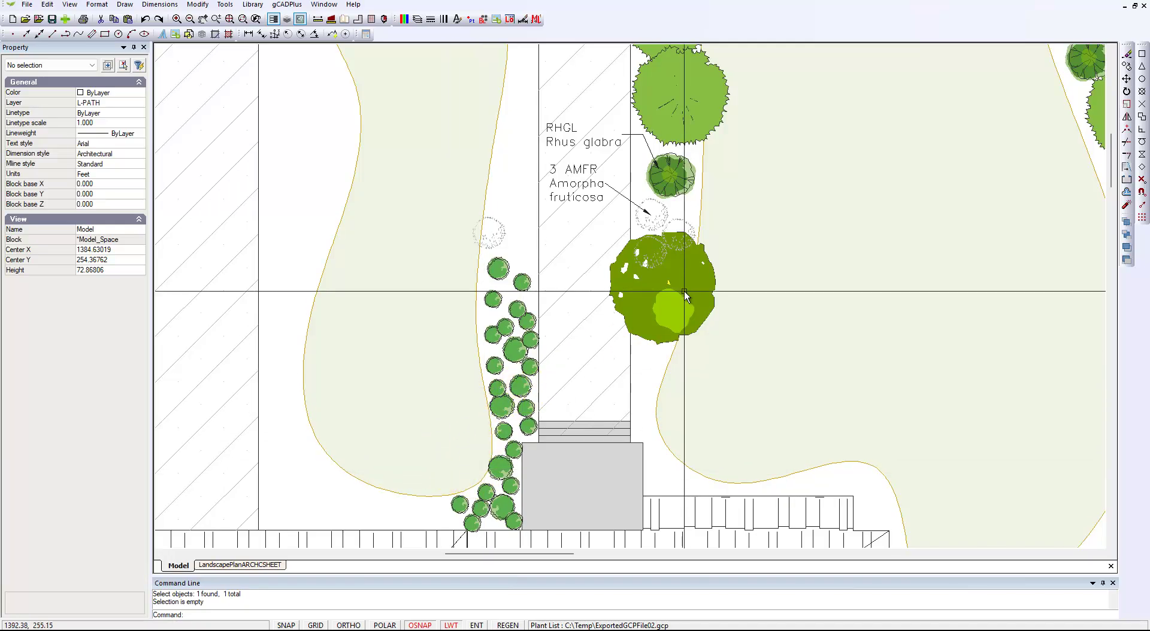
- Break the Cephalanthus label text into four lines: "2", "CEOC", "Cephalanthus" and "occidentalis"
scroll(646, 307, "down", 1)
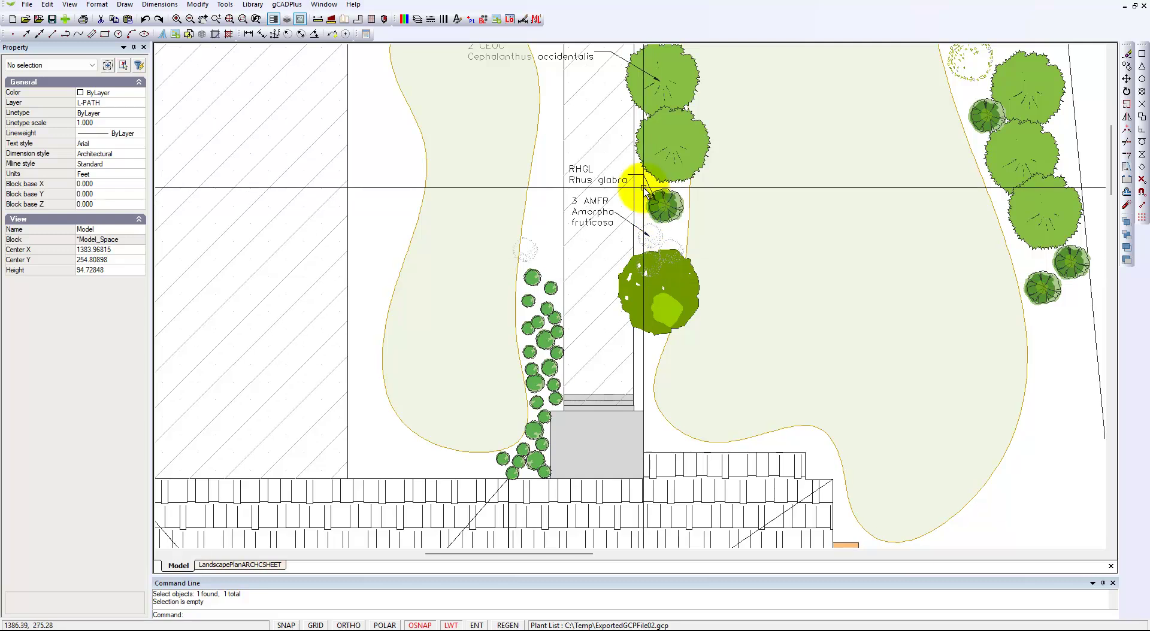
middle_click_drag(603, 164, 570, 320)
scroll(547, 341, "down", 1)
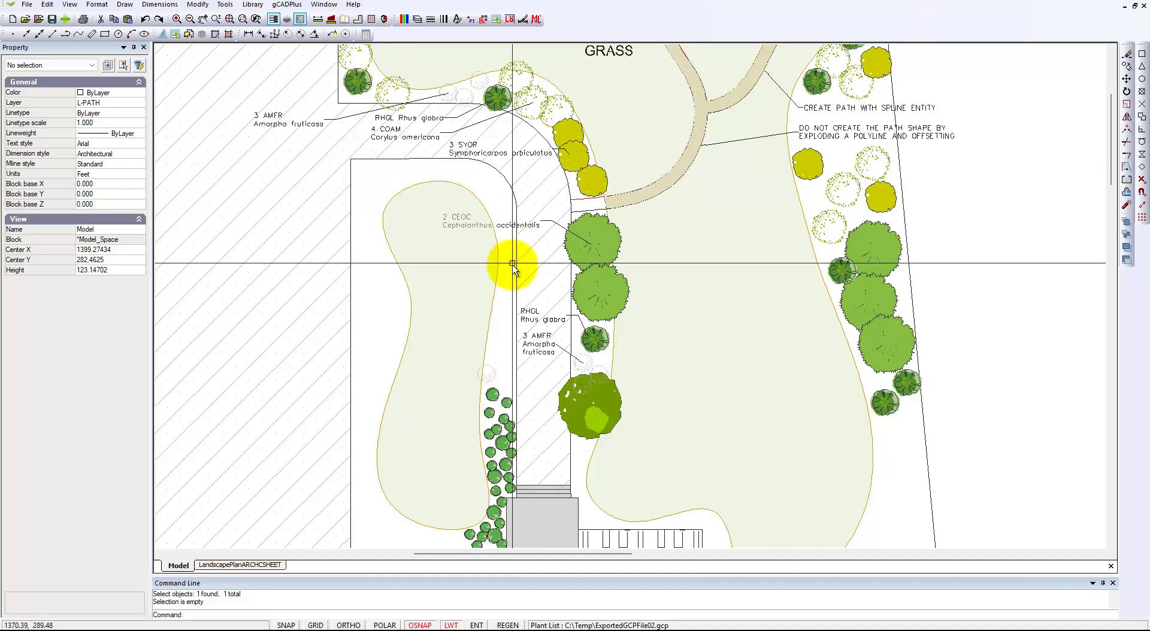
scroll(493, 228, "up", 3)
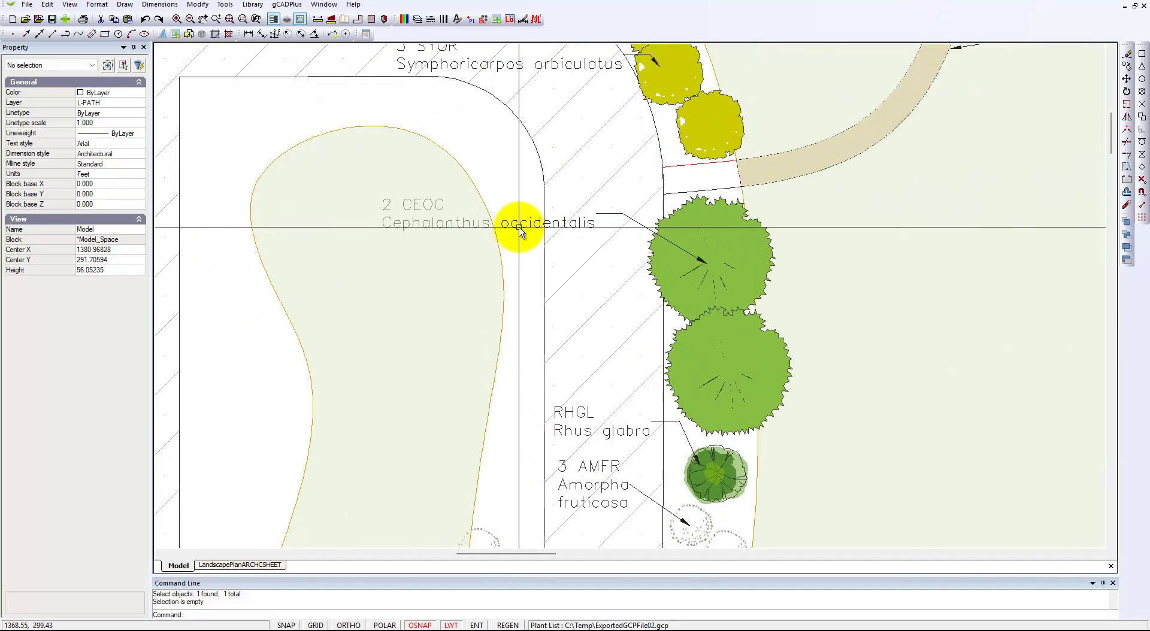
left_click(521, 229)
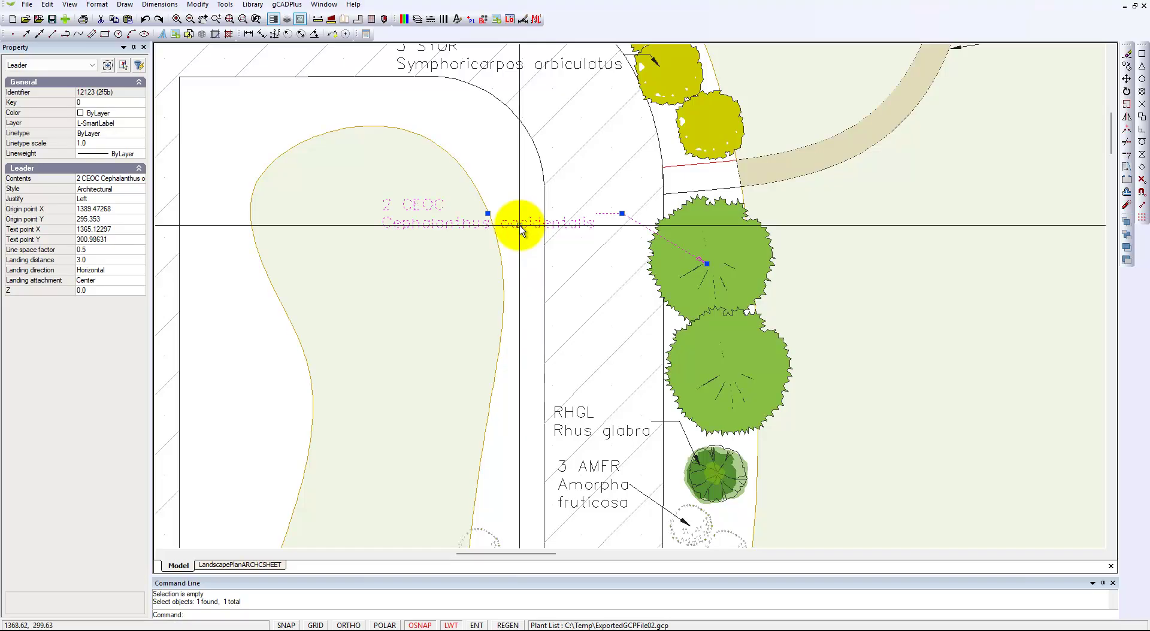
left_click(122, 179)
left_click(452, 245)
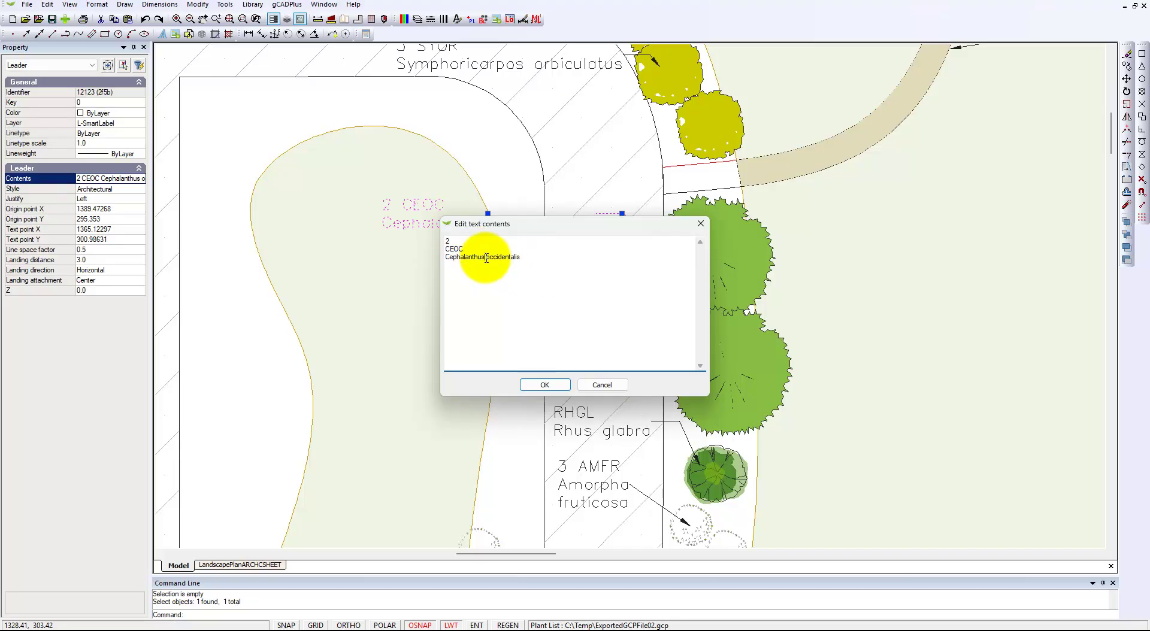
left_click(485, 257)
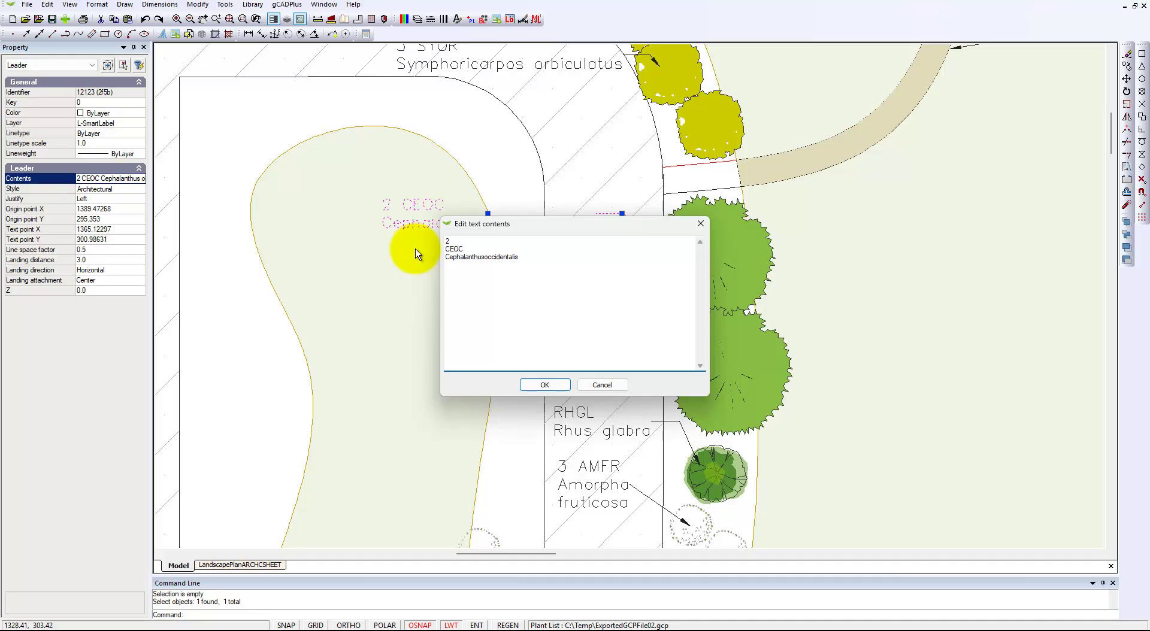
left_click(551, 386)
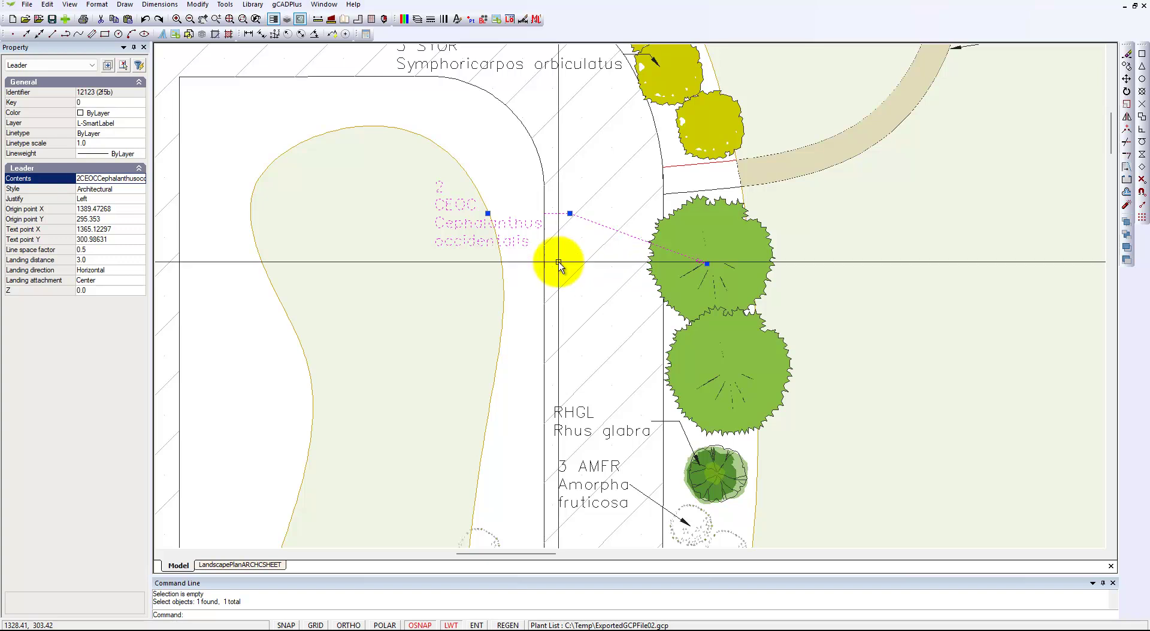
- Move the Cephalanthus occidentalis label text onto the hatched path, beside the upper of its two symbols
left_click(488, 213)
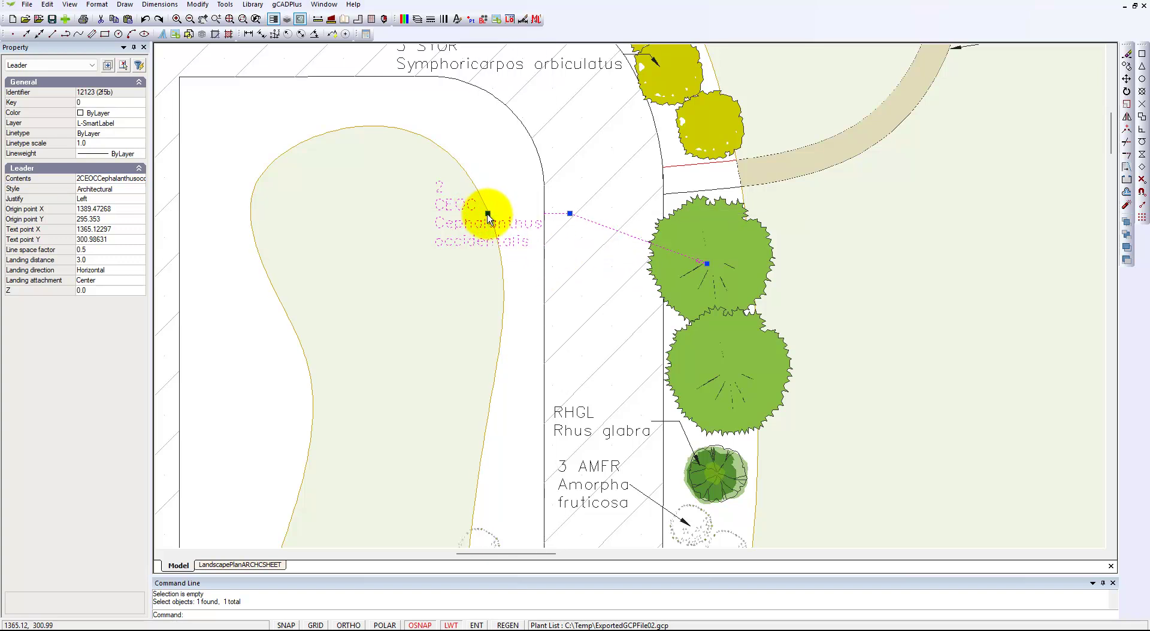
left_click(601, 211)
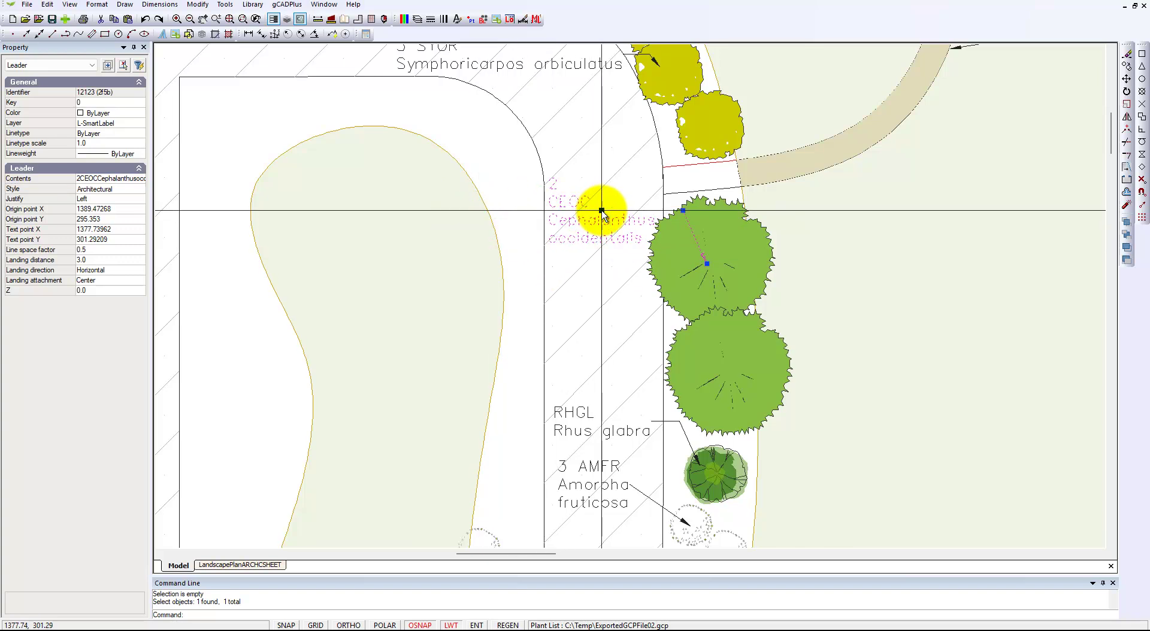
key("Escape")
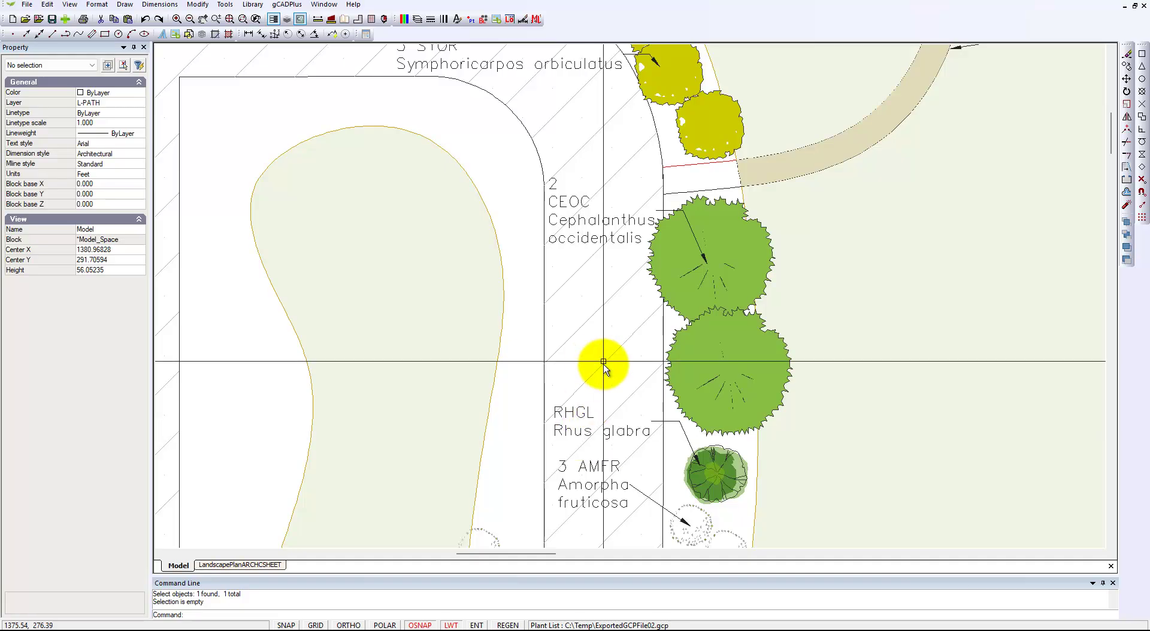
- Check the plant tag shared by two of the Amorpha symbols above the large dark green tree
scroll(586, 365, "down", 3)
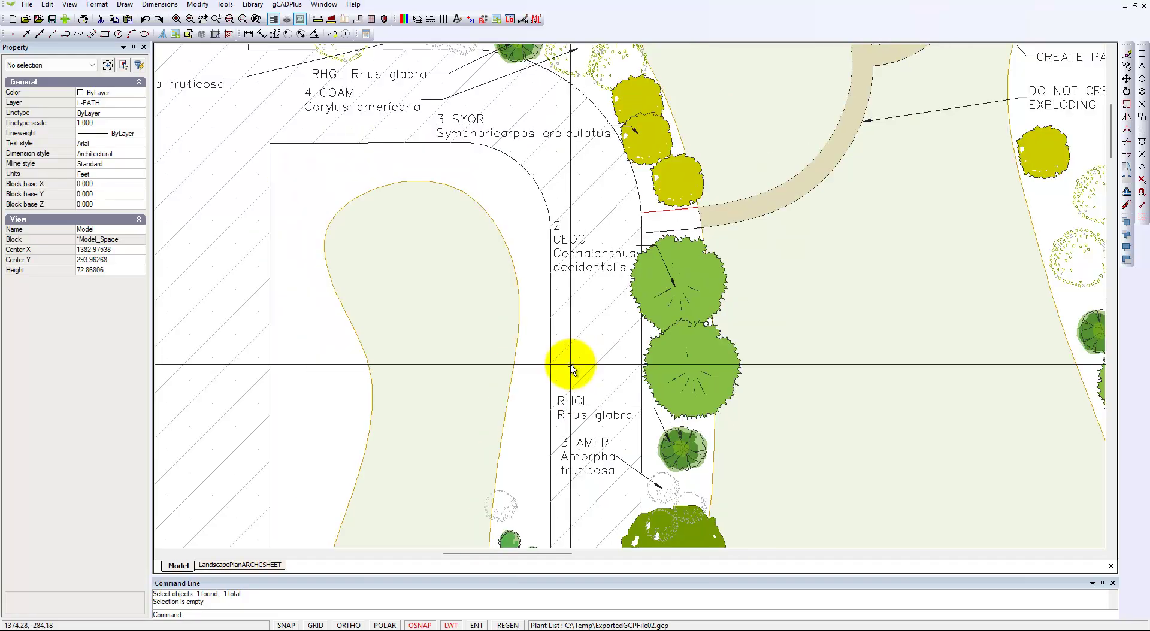
middle_click_drag(521, 449, 521, 256)
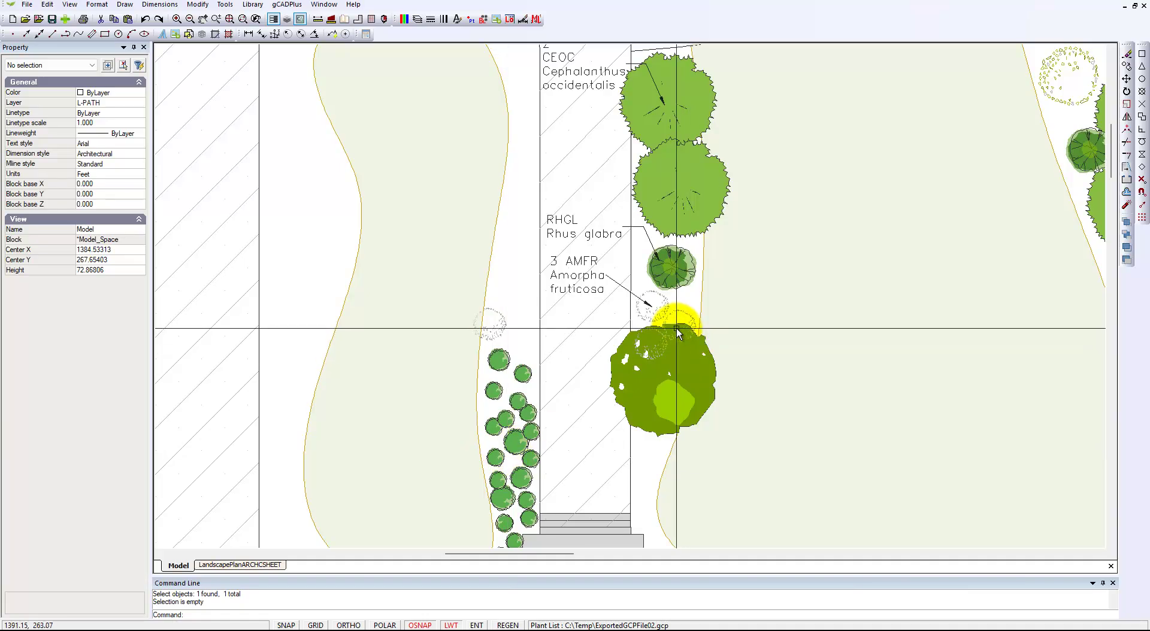
left_click(663, 314)
left_click(692, 318)
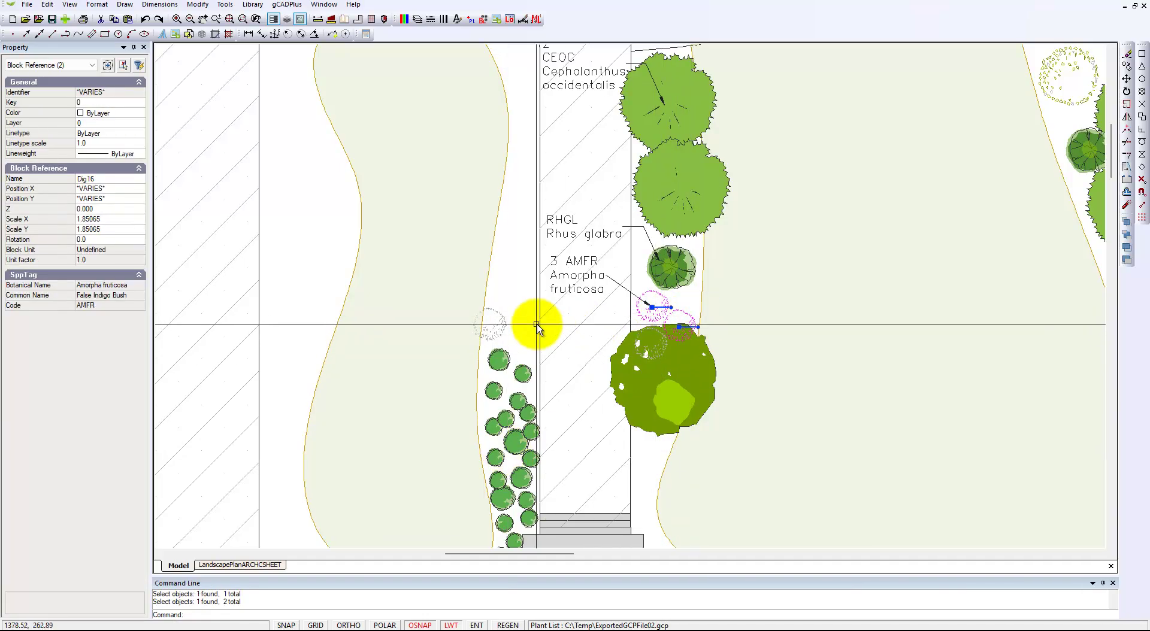
key("Escape")
- Move the lone Amorpha fruticosa symbol closer to the path's left edge and copy it twice to form a group of three
left_click(496, 329)
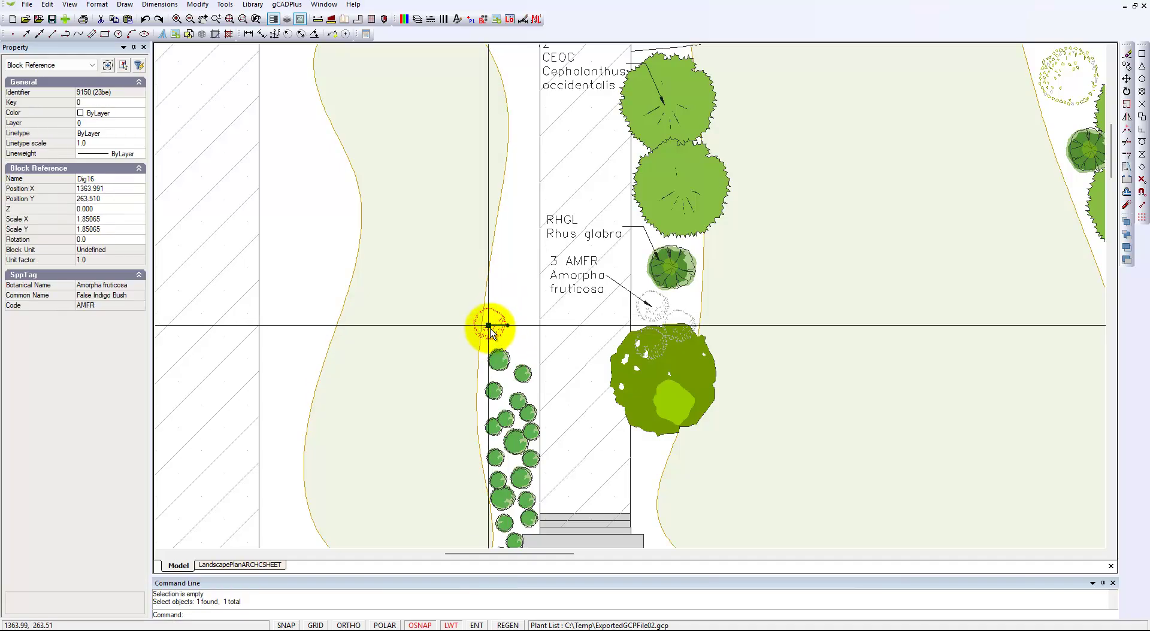
right_click(521, 339)
left_click(547, 380)
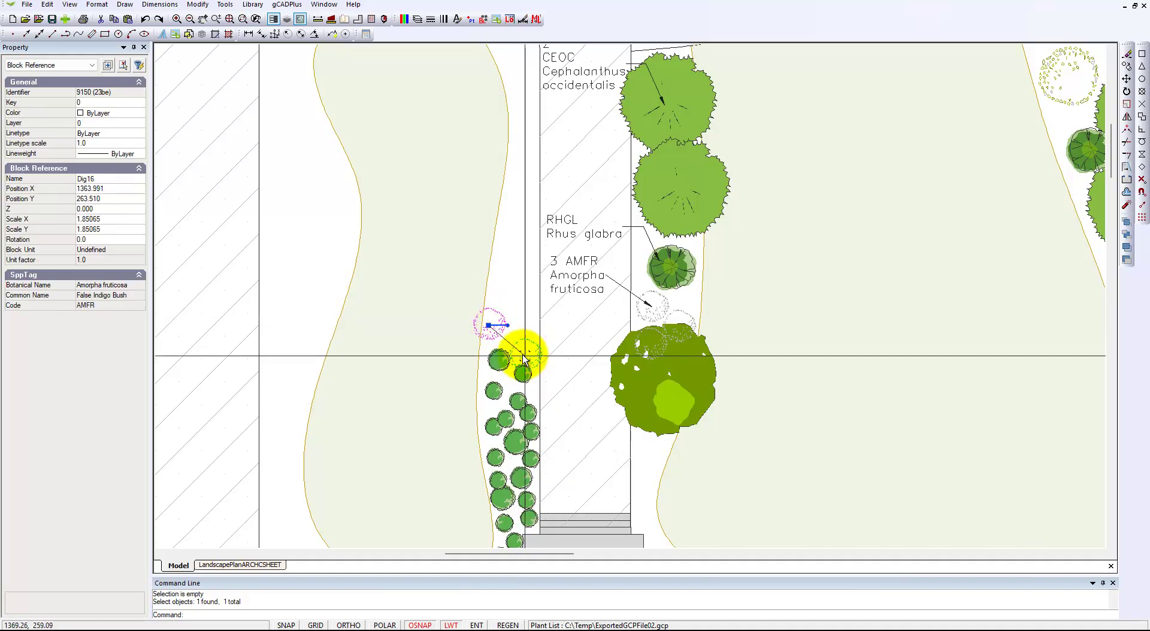
right_click(520, 343)
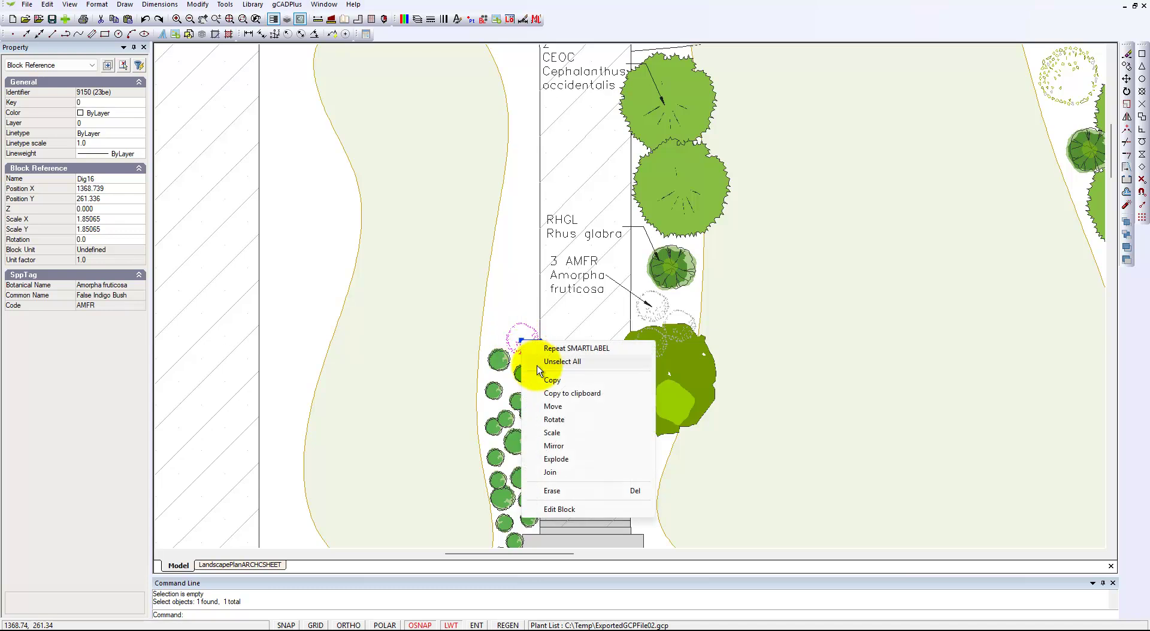
left_click(546, 379)
left_click(521, 340)
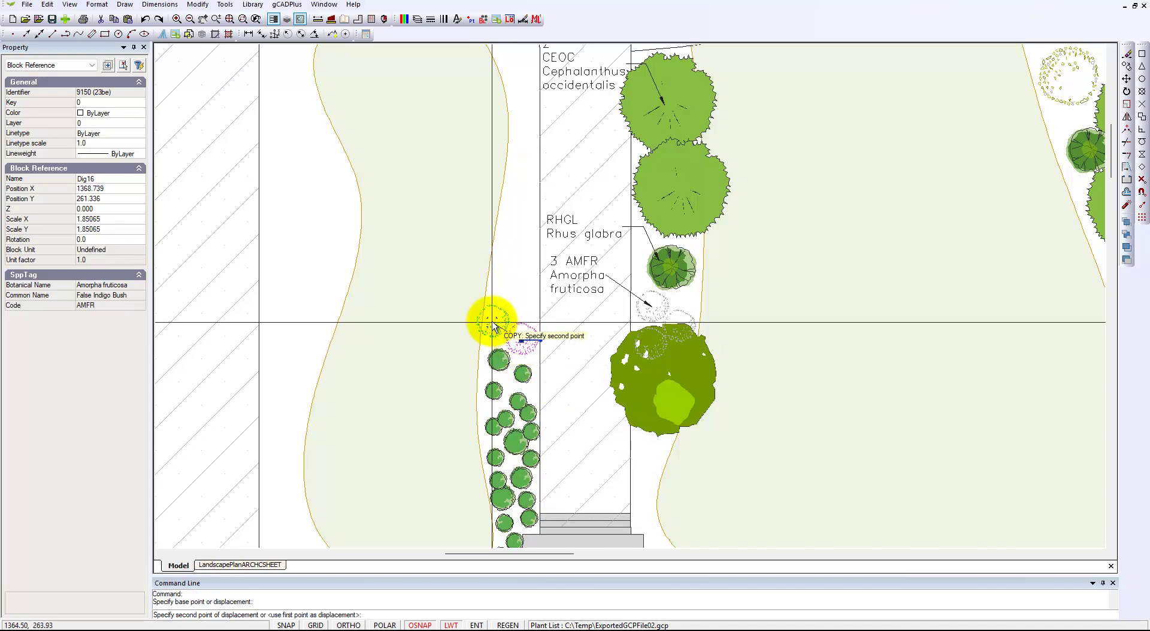
left_click(519, 294)
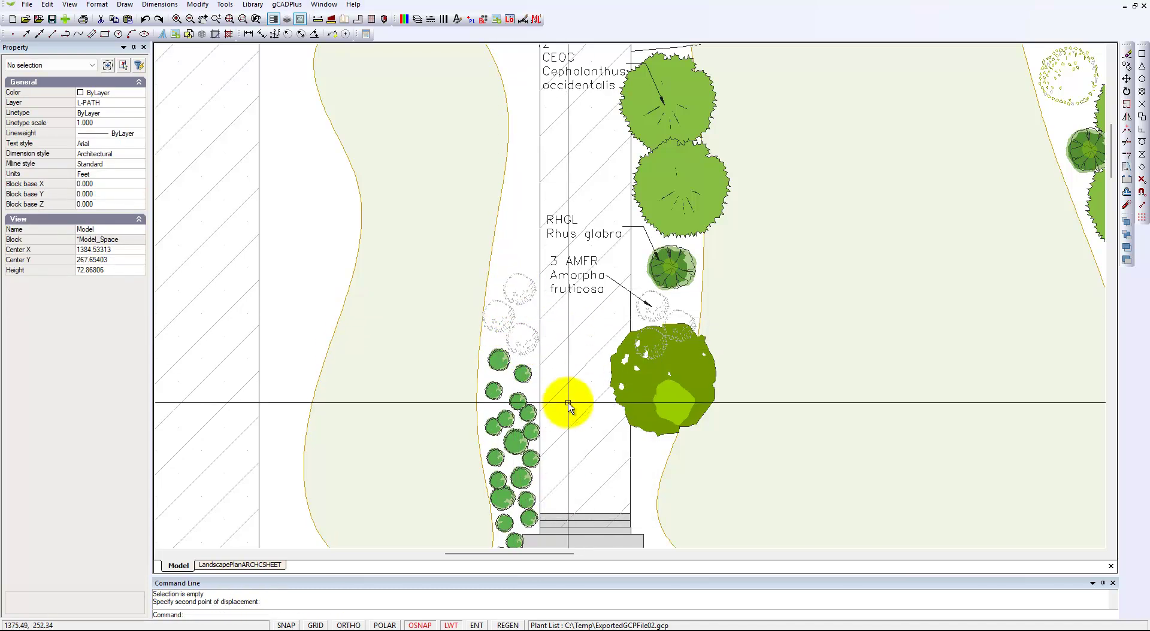
- Delete the Amorpha fruticosa label and select all six Amorpha symbols on both sides of the path for a new smart label
left_click(604, 274)
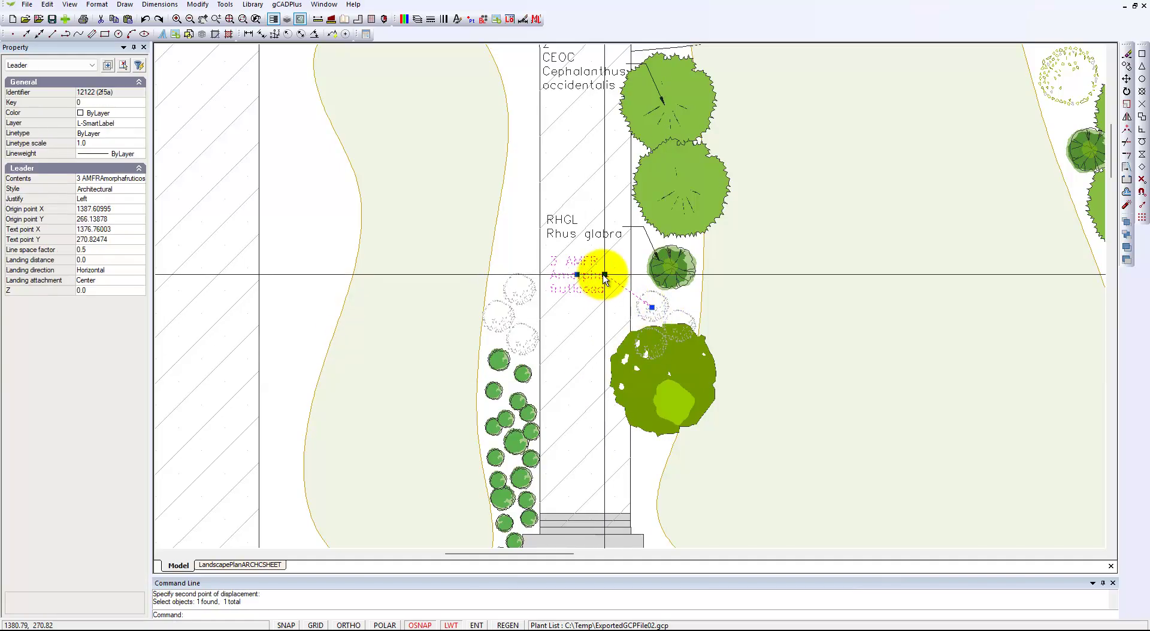
key("Delete")
right_click(609, 281)
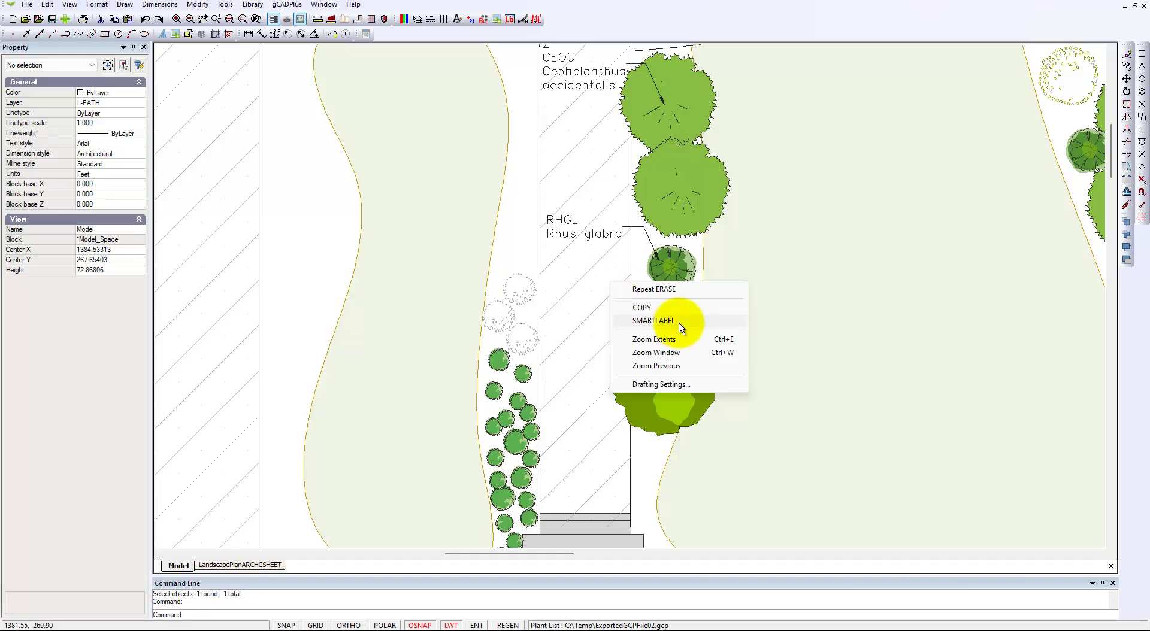
left_click(653, 321)
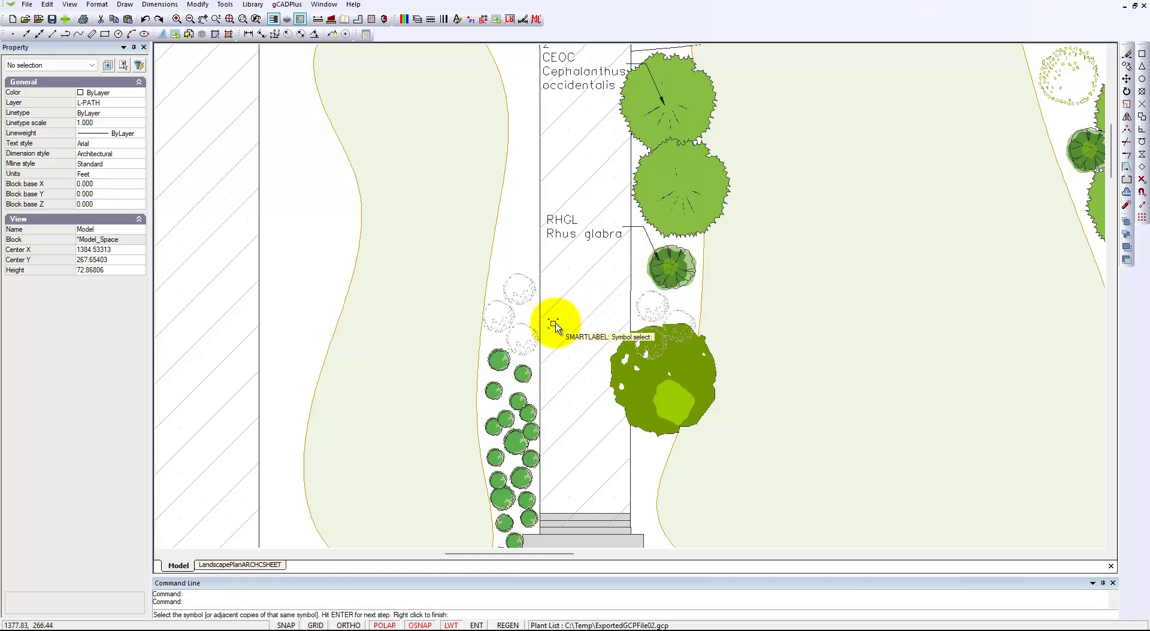
left_click(526, 349)
left_click(509, 321)
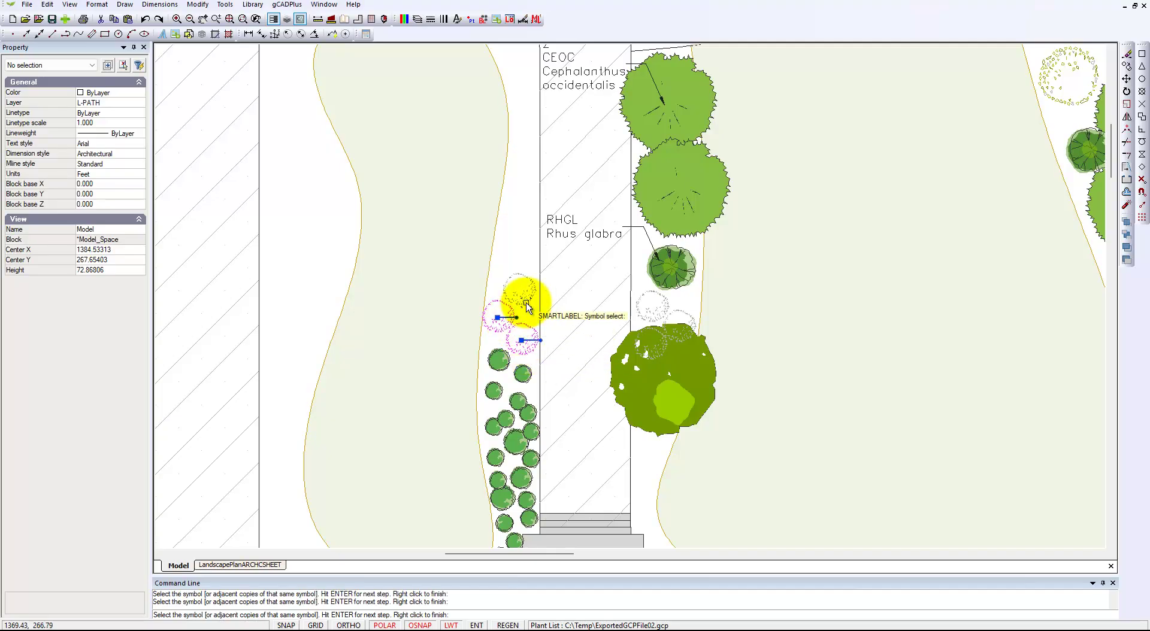
left_click(526, 307)
left_click(671, 308)
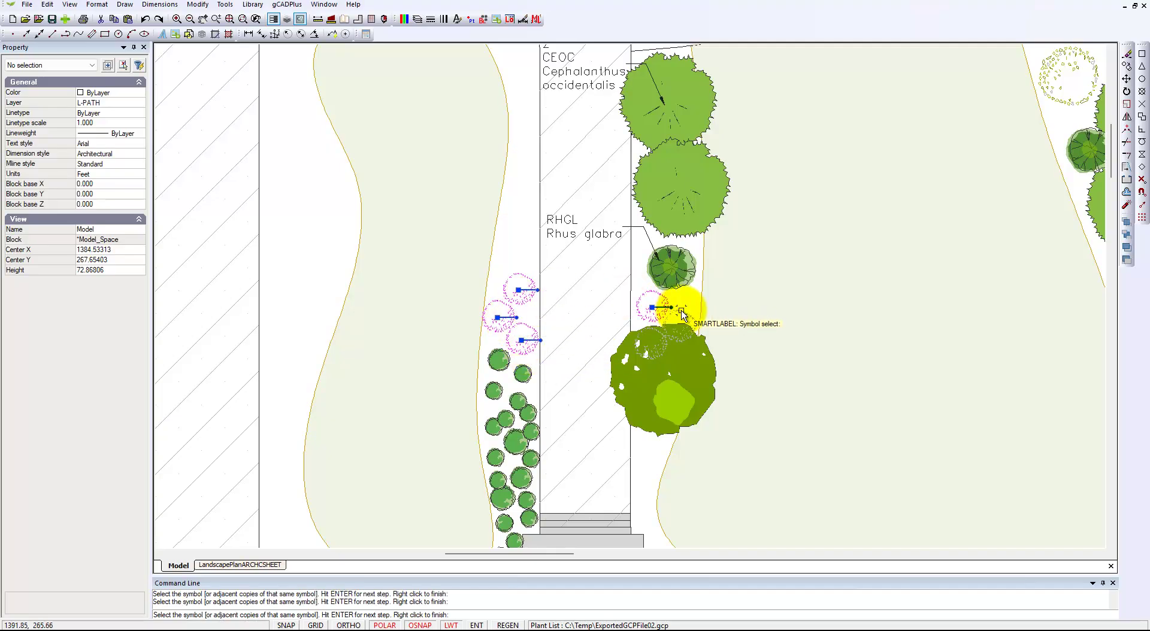
scroll(662, 328, "up", 5)
left_click(640, 377)
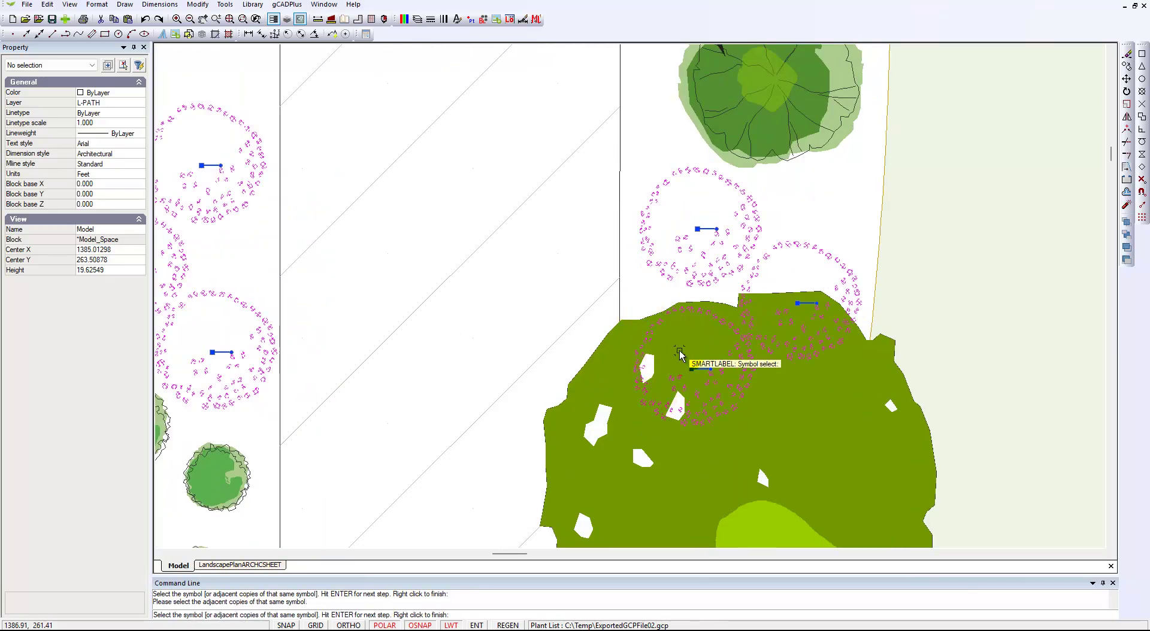
- Place a leader label from the middle symbol of the left Amorpha group onto the path, with code, botanical name and symbol count
key("Return")
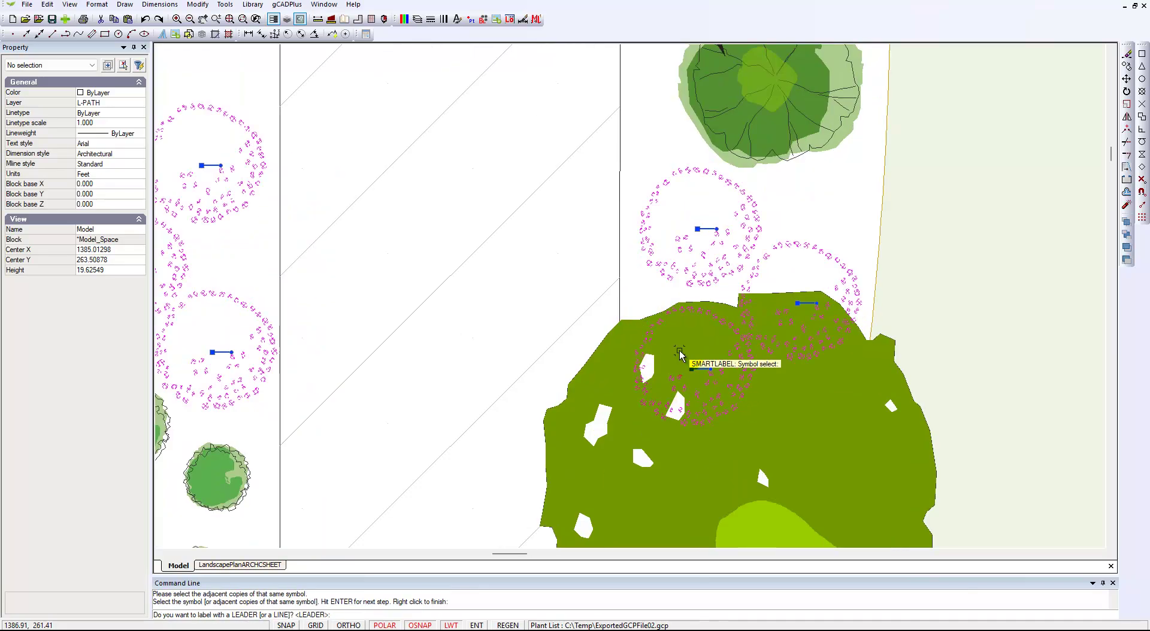
key("Return")
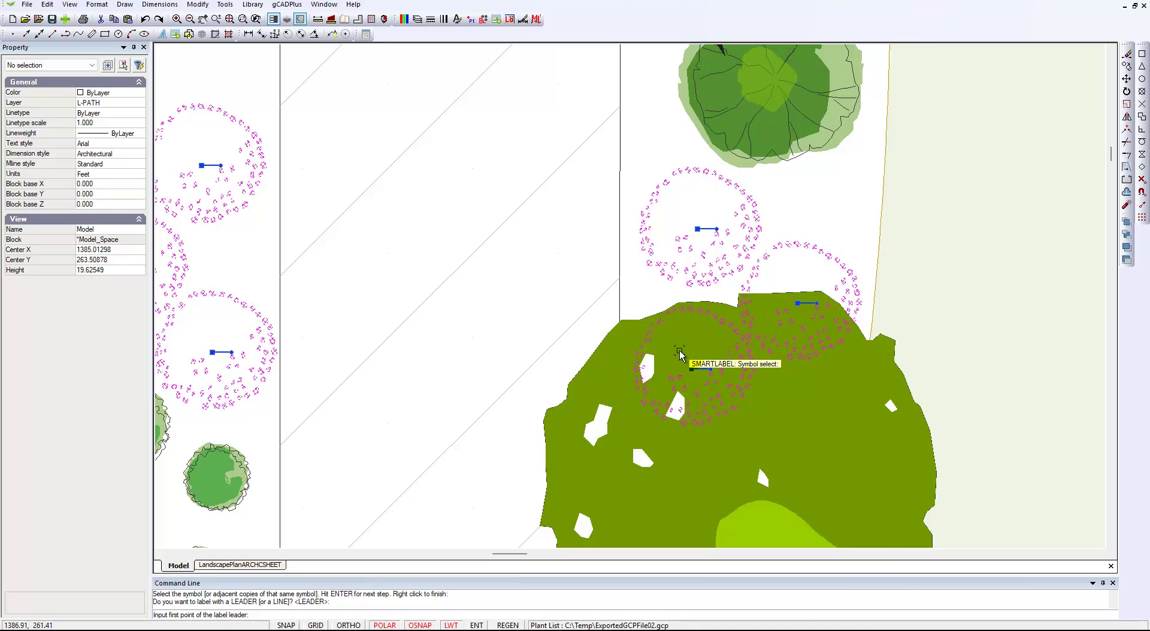
scroll(681, 348, "down", 3)
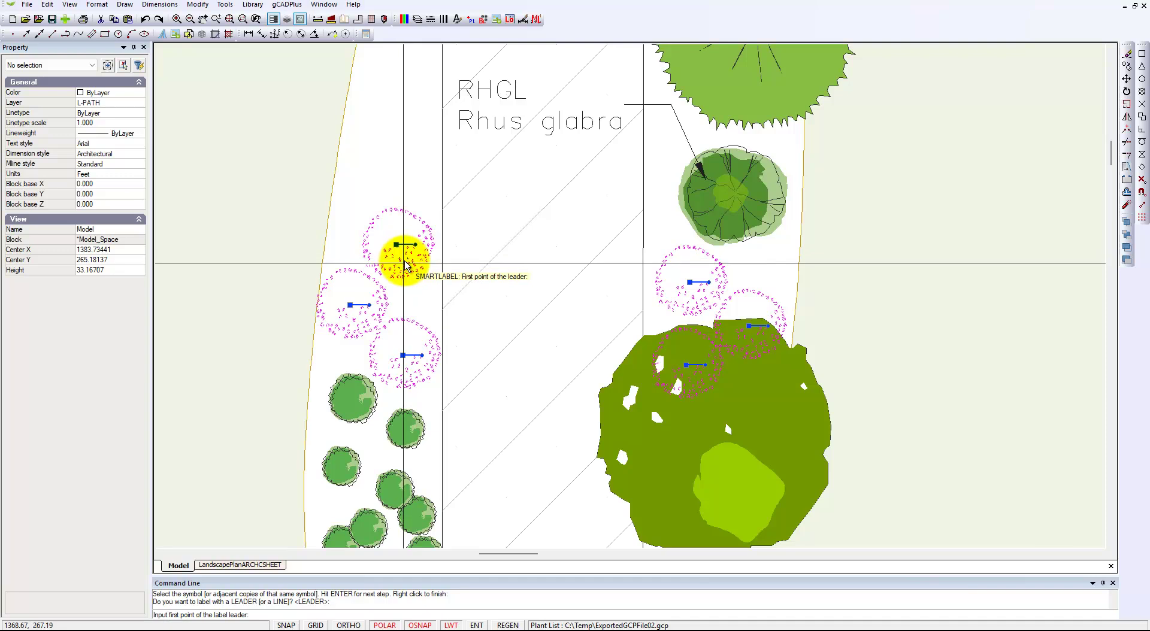
left_click(366, 297)
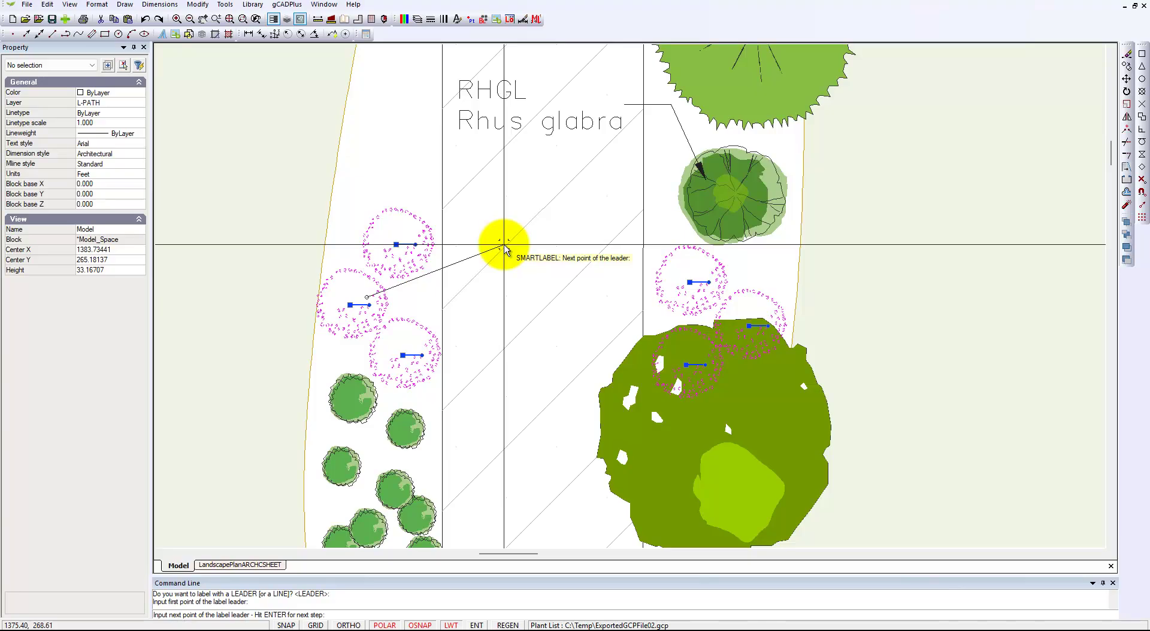
left_click(499, 243)
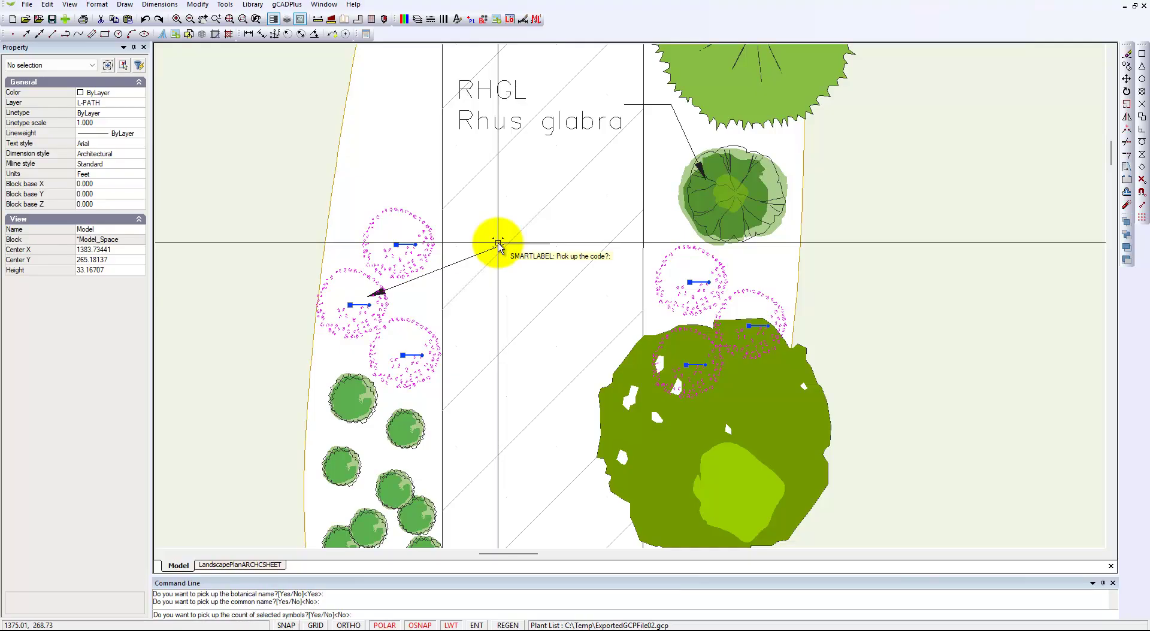
key("Return")
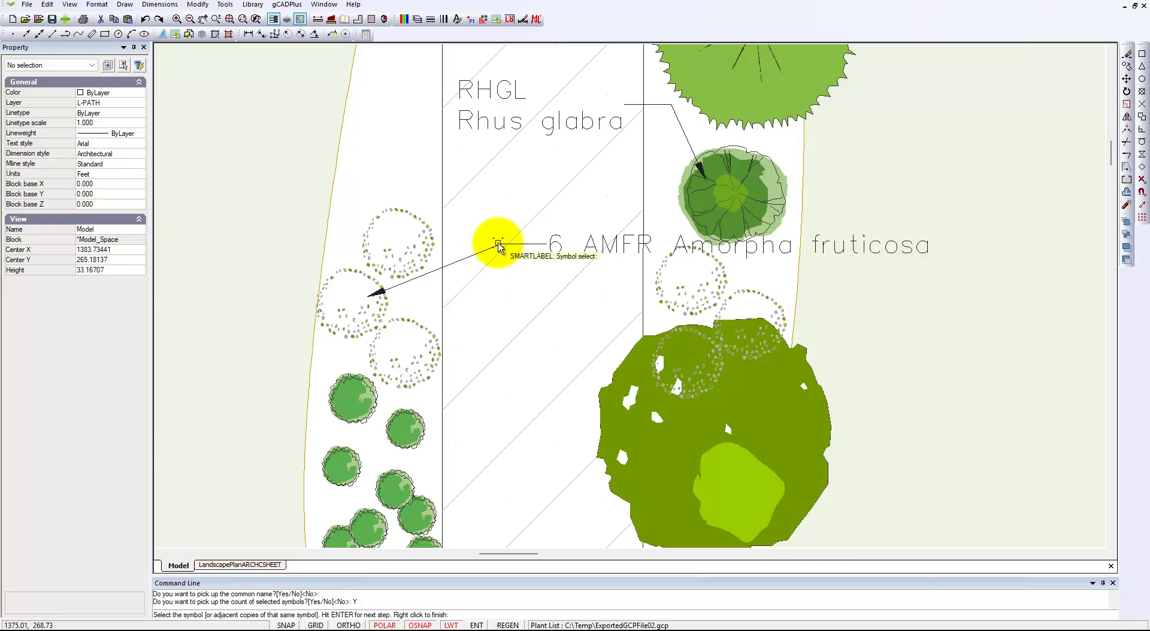
right_click(487, 316)
- Break the new Amorpha label text into four lines: "6", "AMFR", "Amorpha" and "fruticosa"
left_click(615, 251)
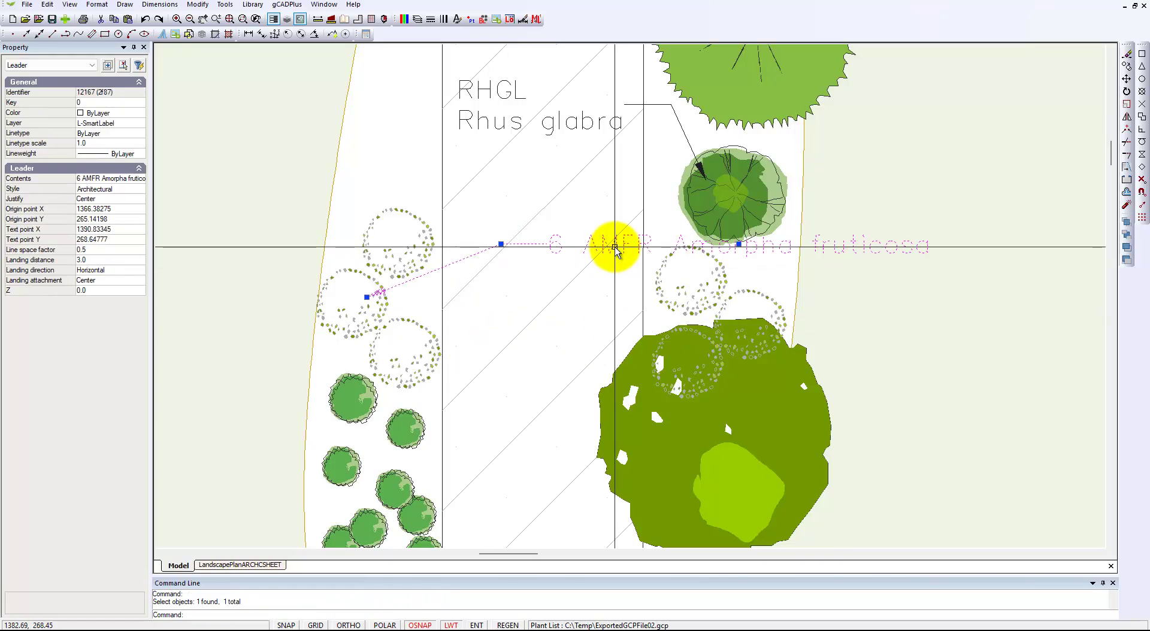
left_click(134, 179)
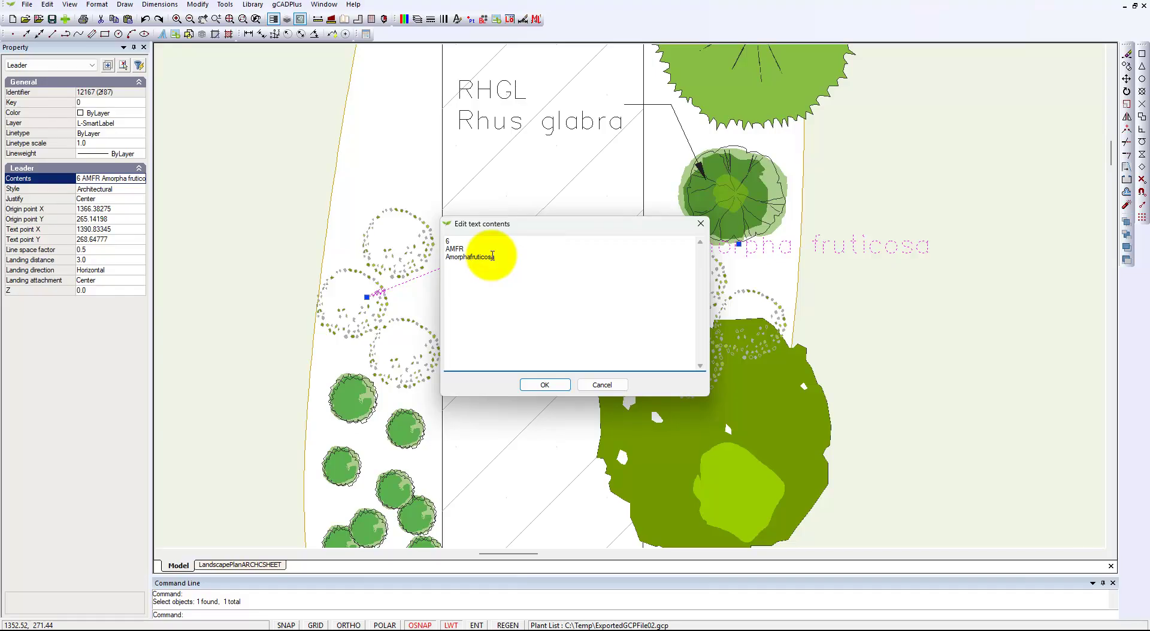
left_click(546, 385)
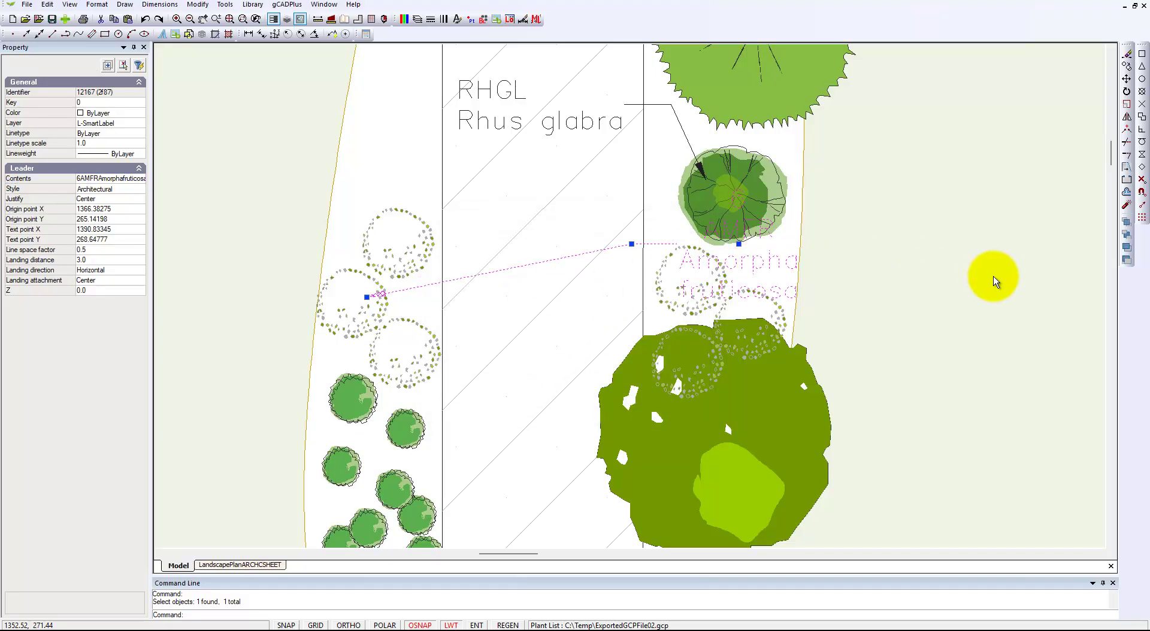
- Move the Amorpha fruticosa label text onto the hatched path beside the left group and set its justification to Left
left_click(746, 252)
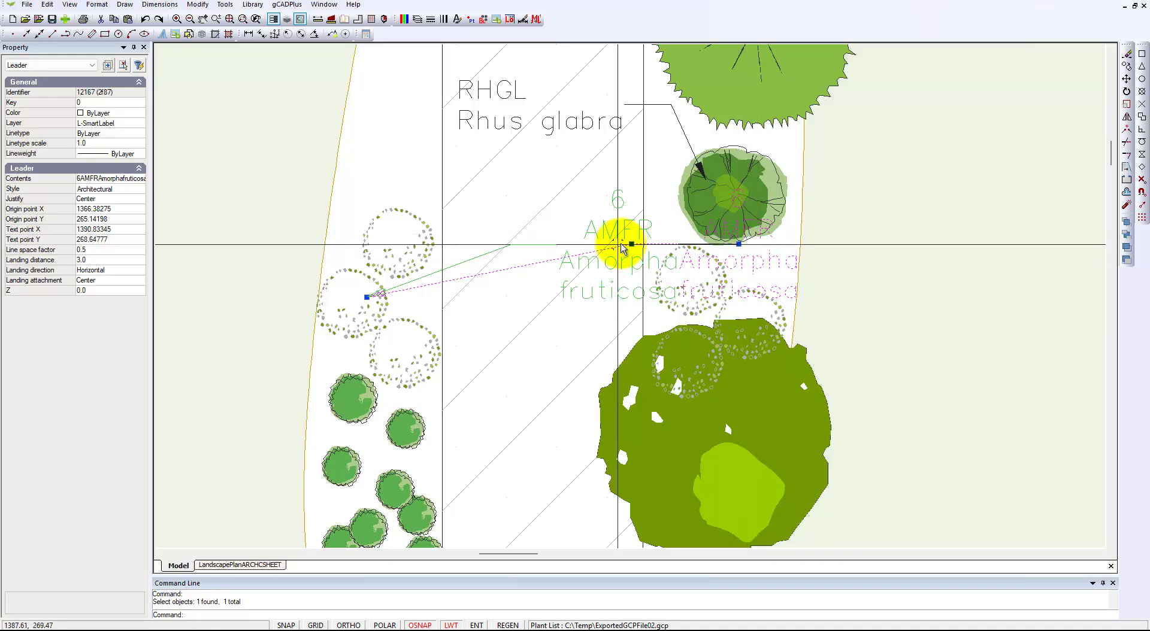
left_click(531, 269)
key("Escape")
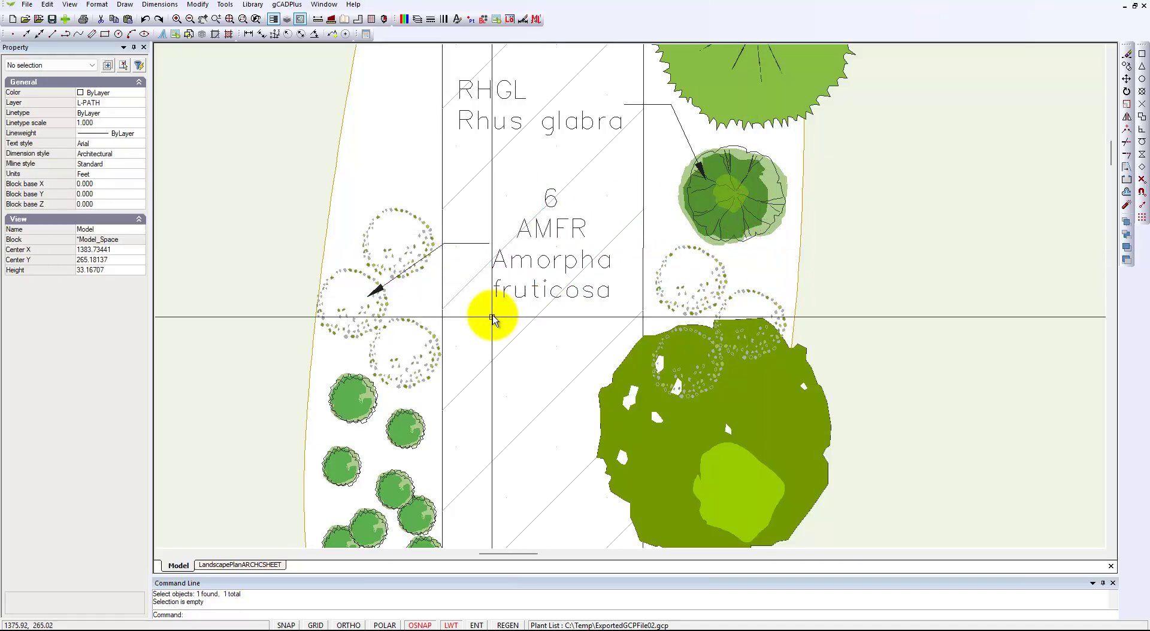
left_click(552, 270)
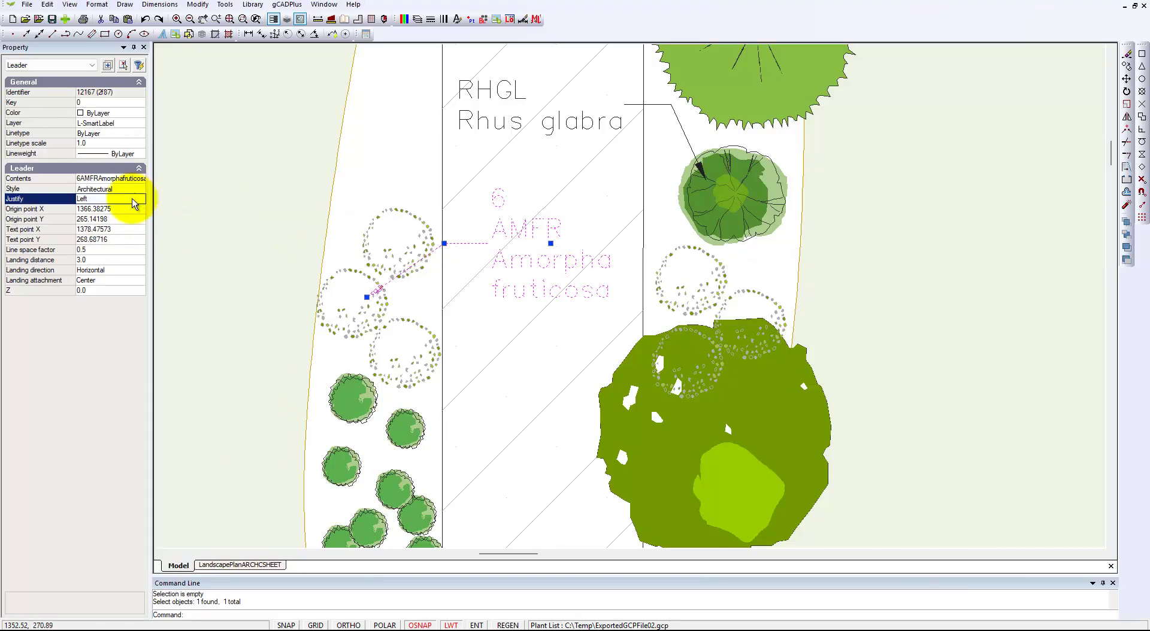
key("Escape")
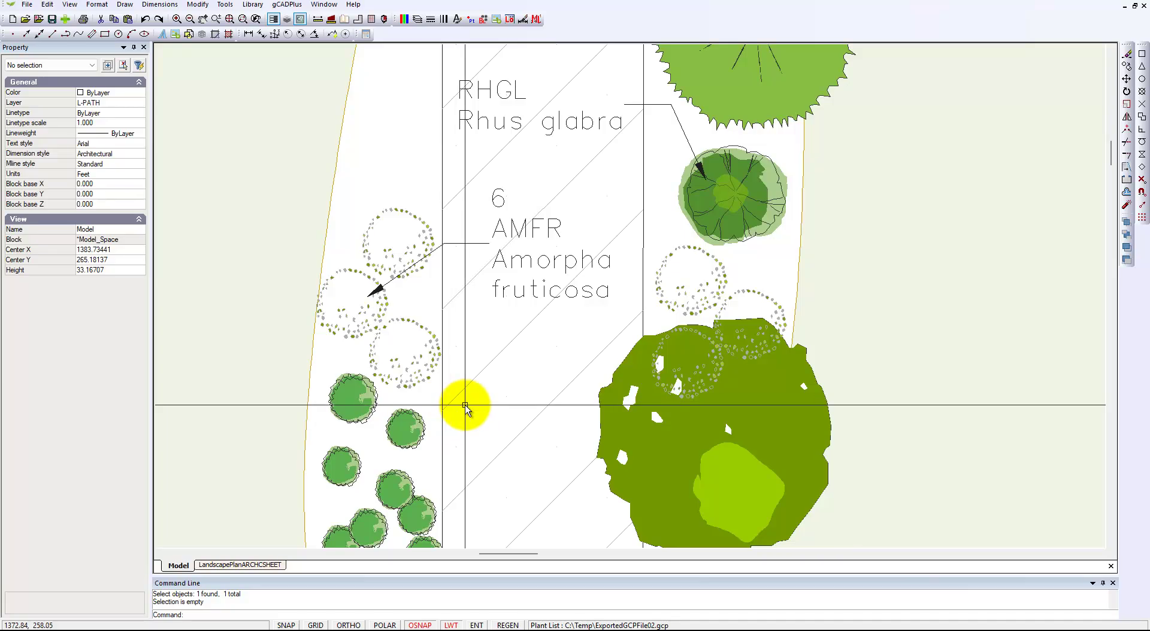
- Show the plant symbols together with their names using the plant list tools
scroll(660, 214, "down", 5)
middle_click_drag(771, 154, 570, 623)
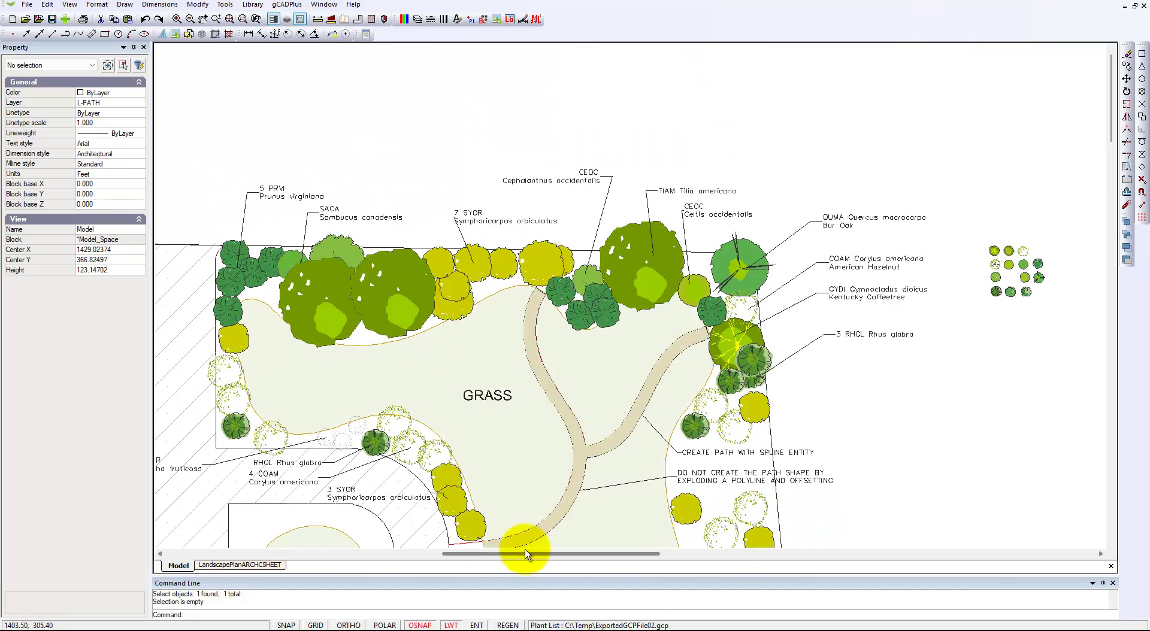
left_click(288, 6)
mouse_move(332, 19)
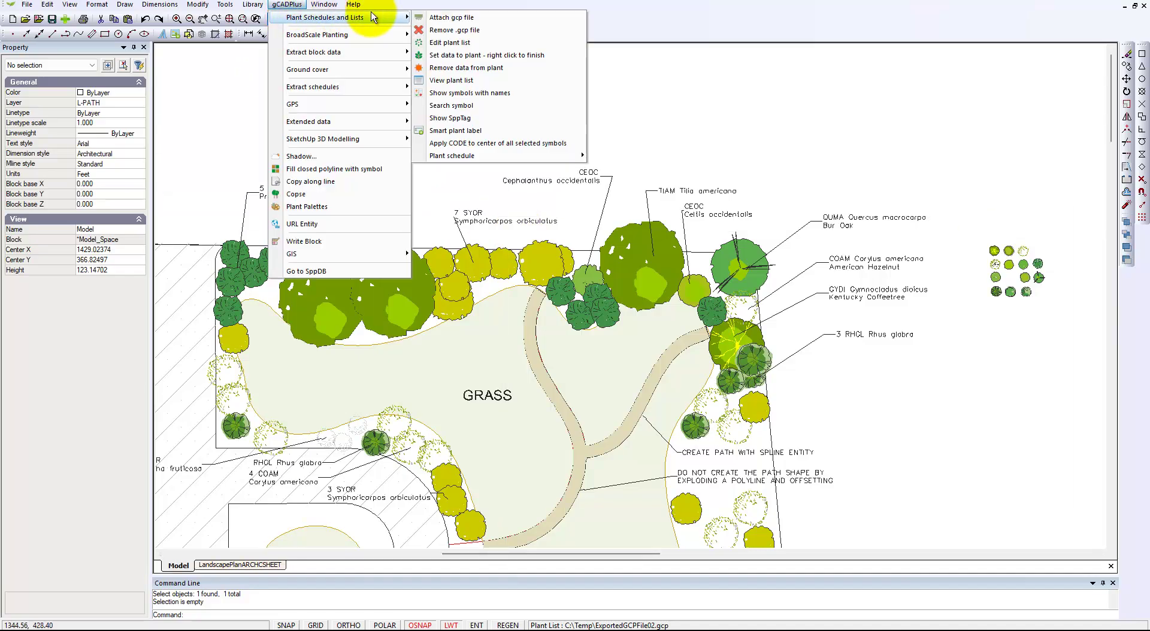
left_click(500, 93)
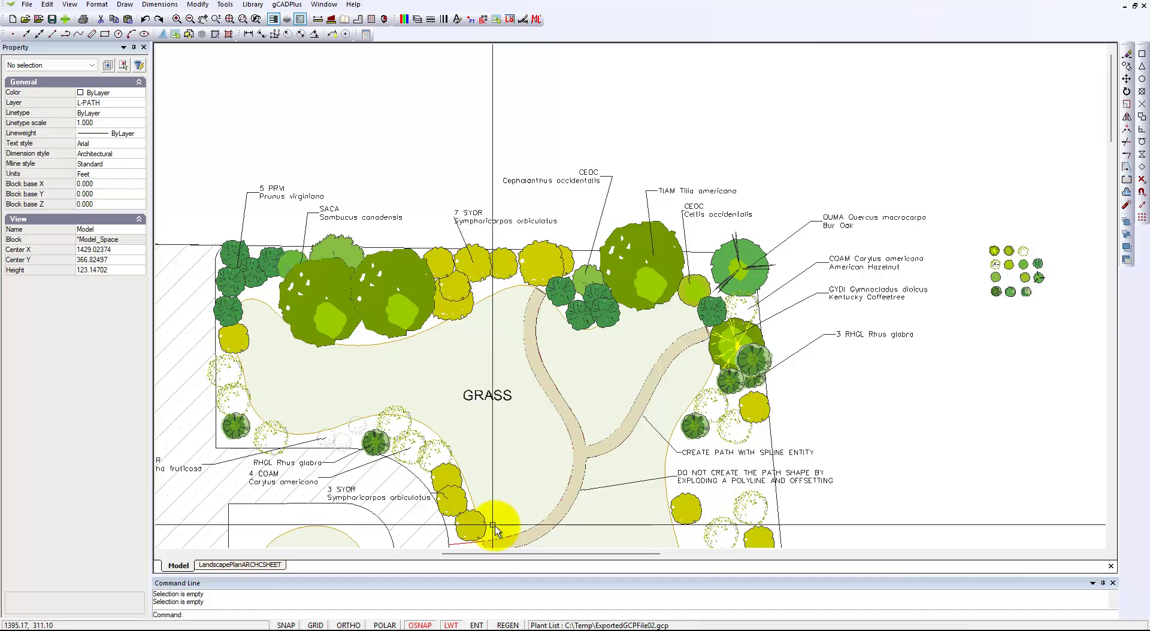
mouse_move(737, 626)
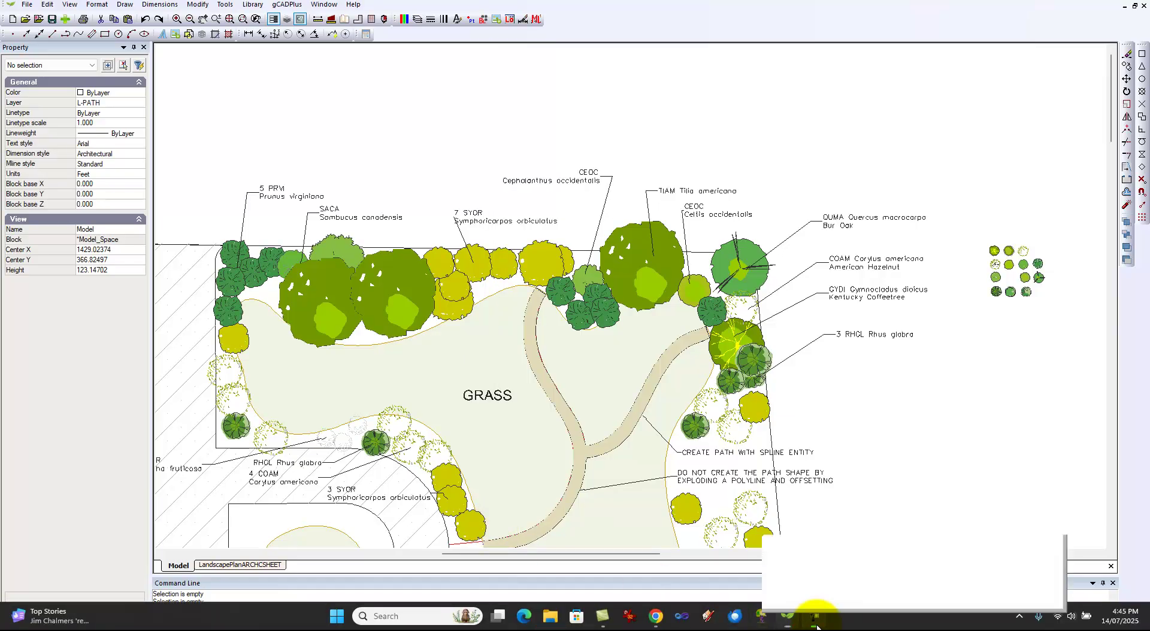